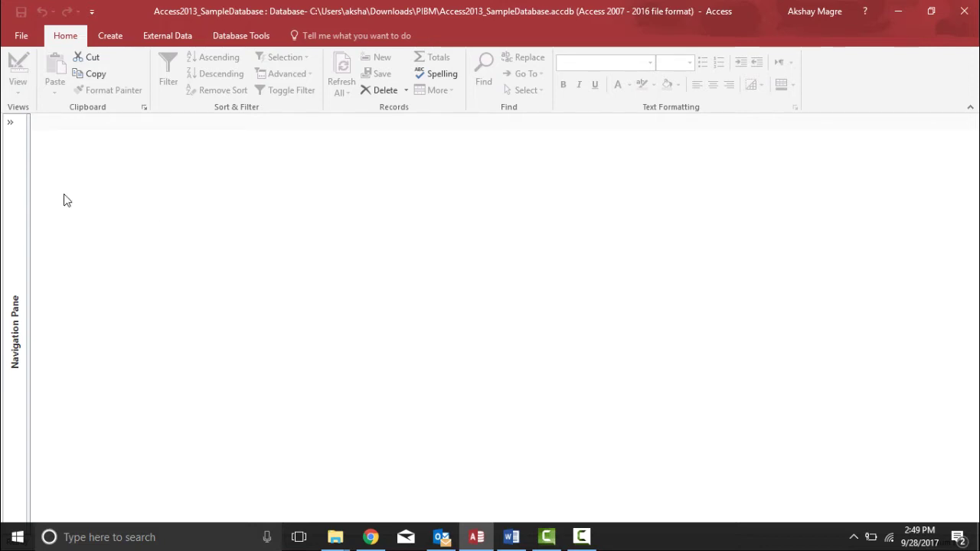
Open the Order Items subform in Form View, showing order 7's Butter Pecan record.
click(12, 123)
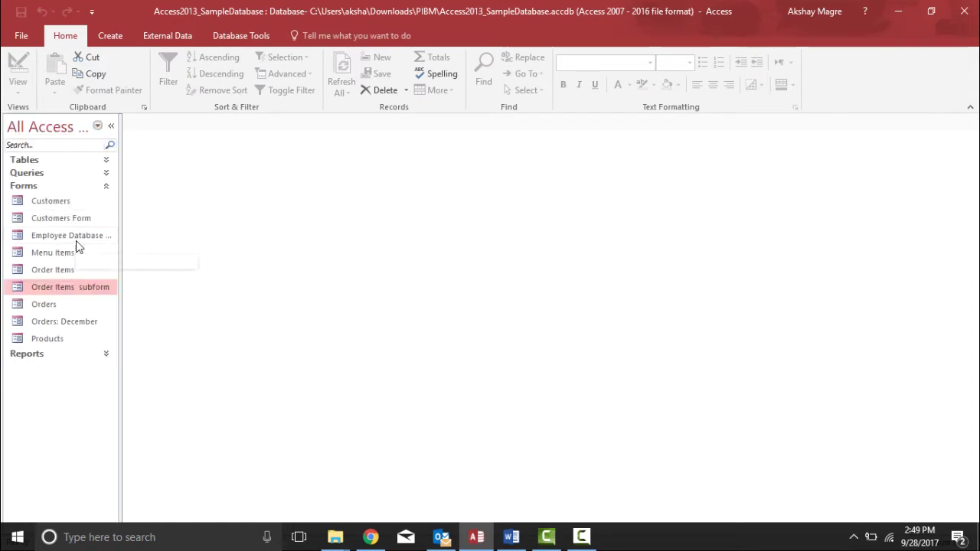
double_click(81, 288)
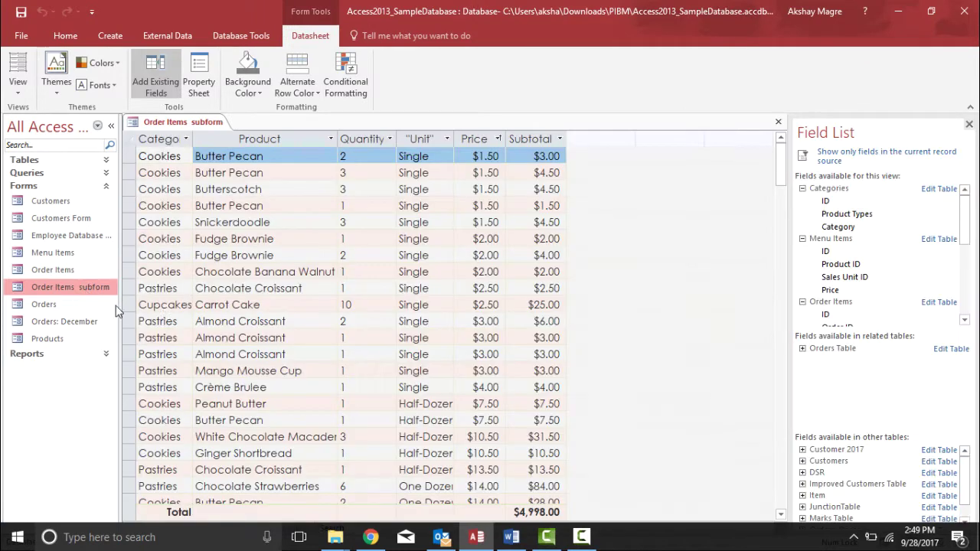
click(111, 126)
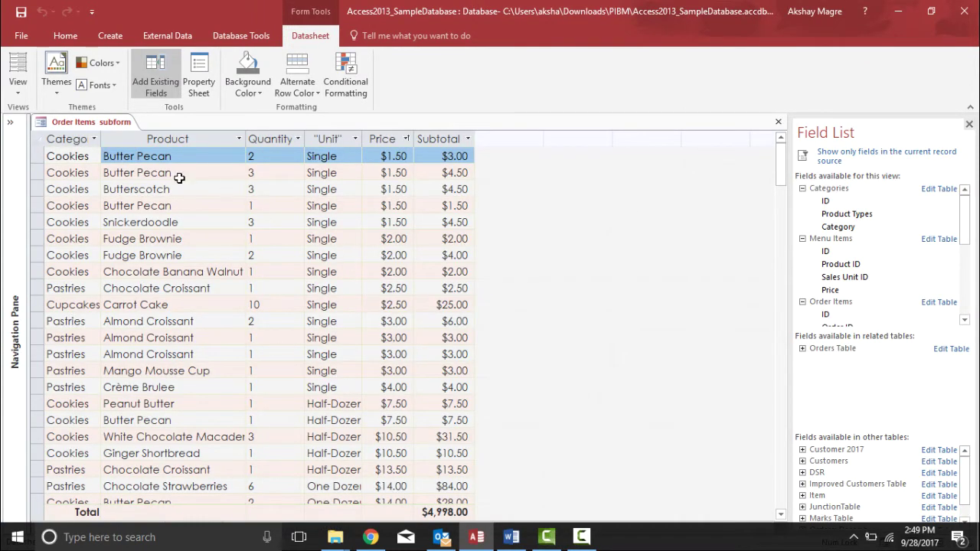
click(18, 85)
click(44, 111)
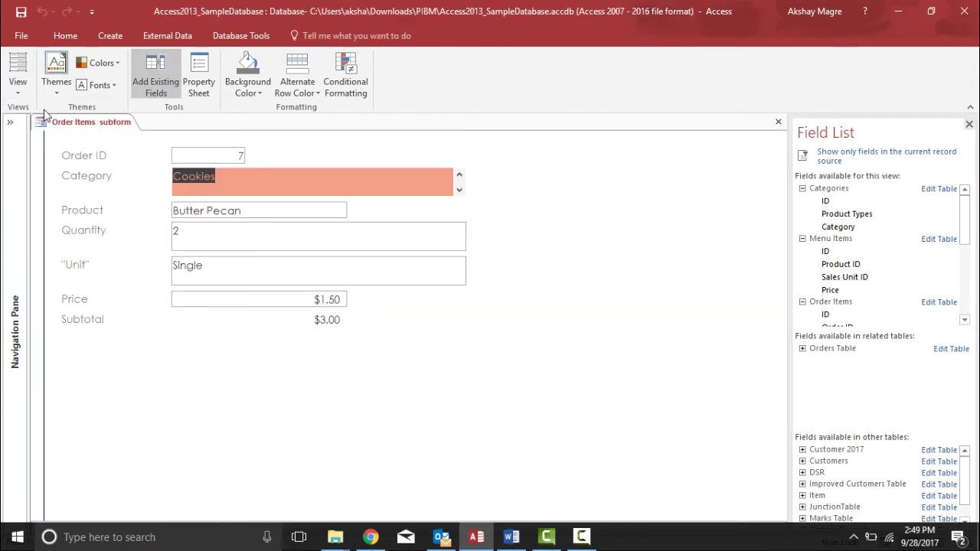
key(Tab)
key(Tab)
key(Tab)
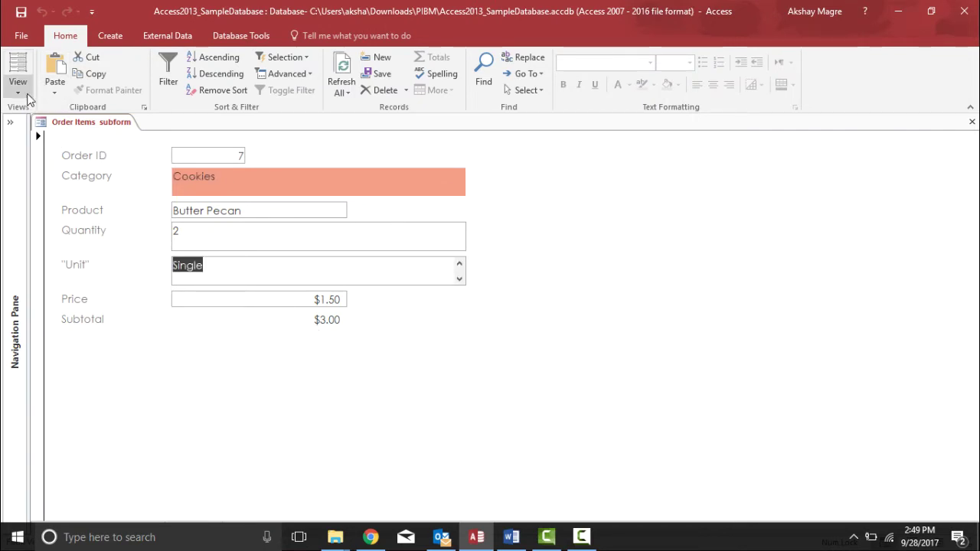
click(86, 212)
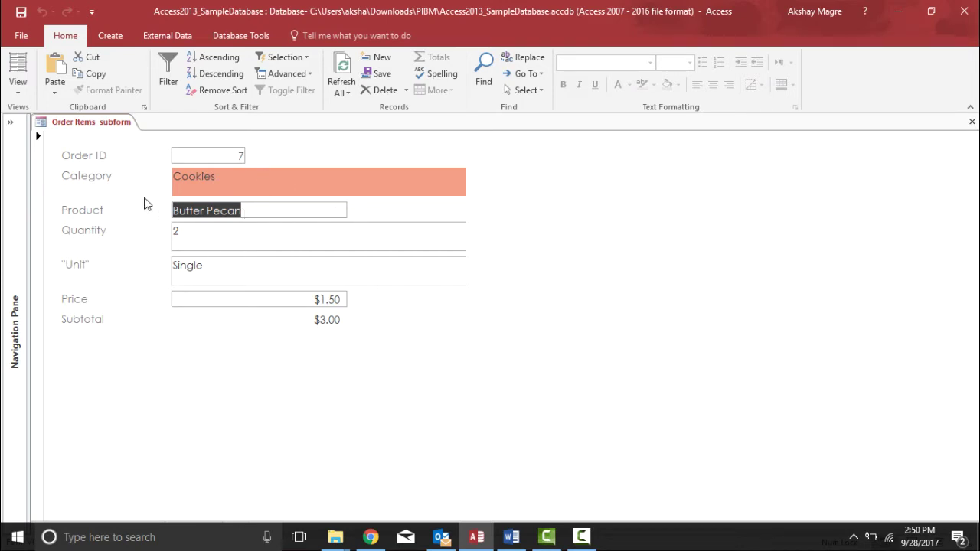
Switch the subform back to Datasheet View and select the whole Product column.
click(16, 88)
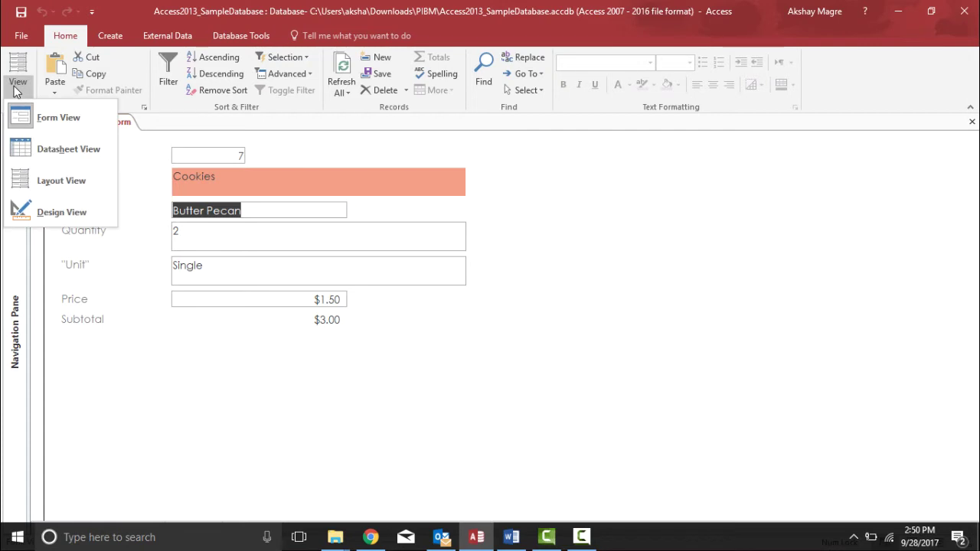
click(79, 150)
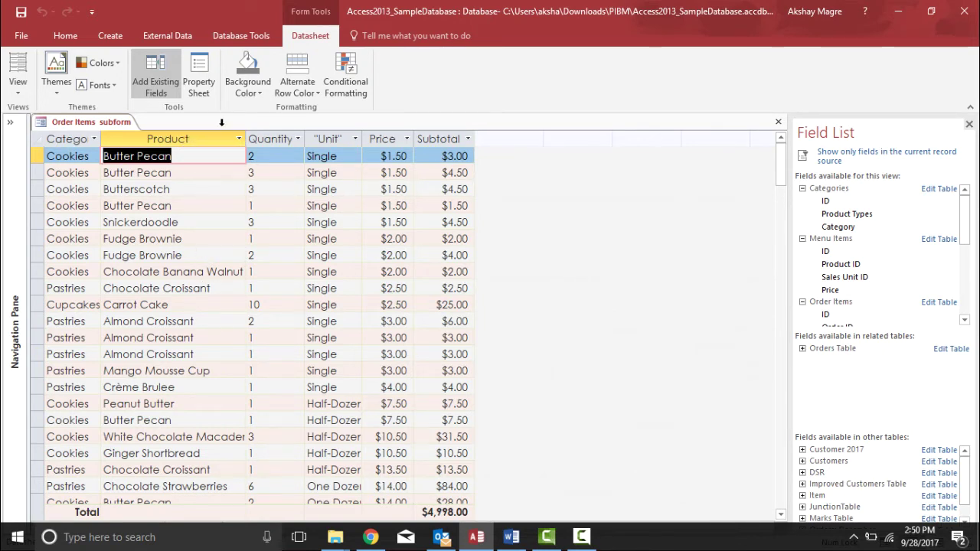
click(200, 288)
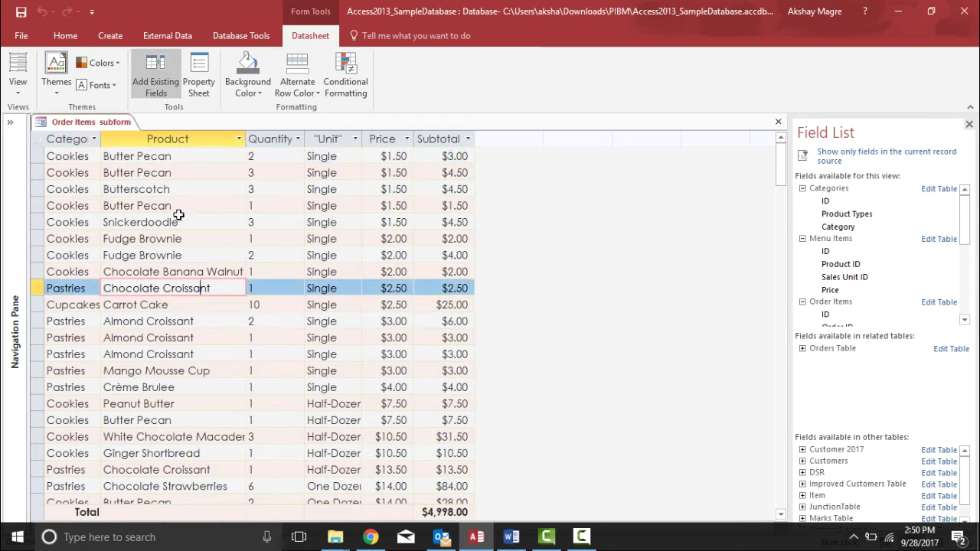
click(166, 139)
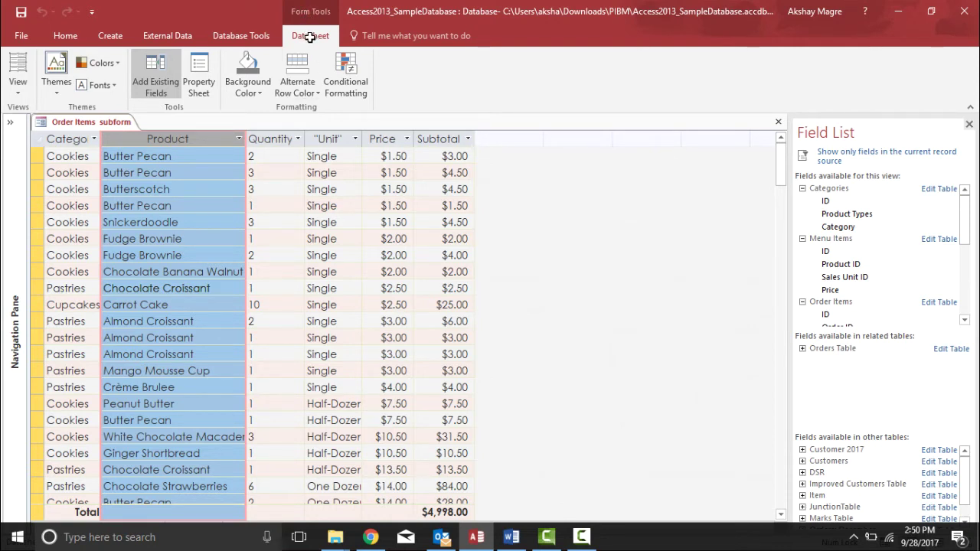
Open Conditional Formatting for the Product column and begin a new rule.
click(359, 87)
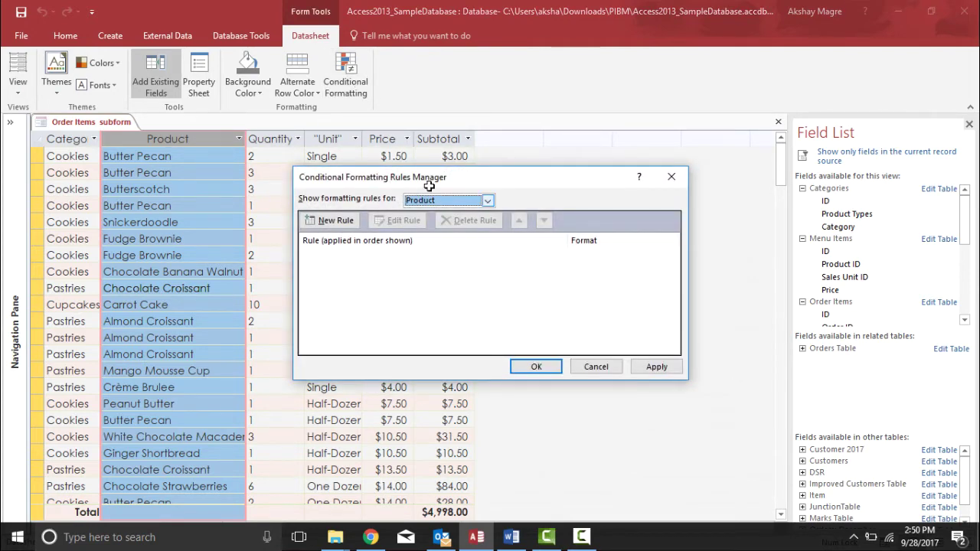
drag(473, 182, 536, 183)
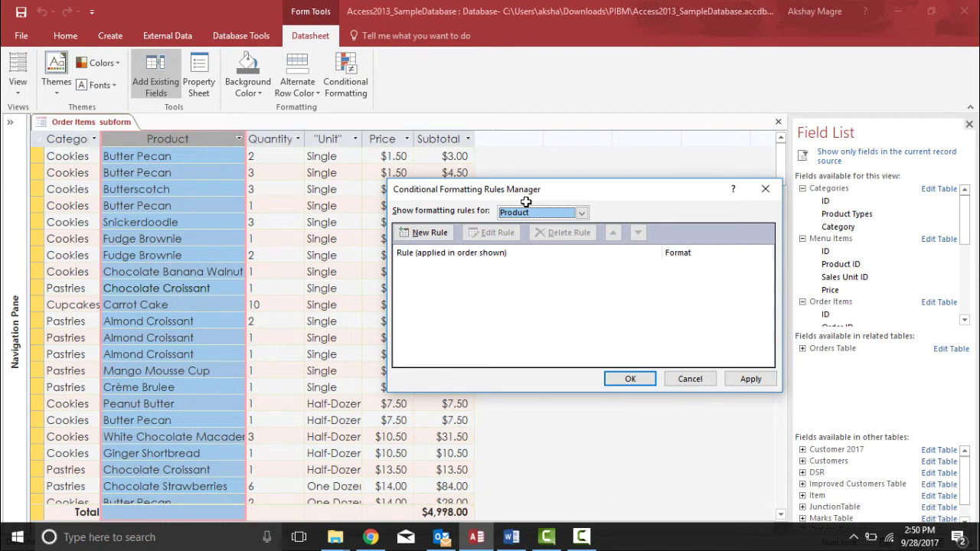
click(421, 231)
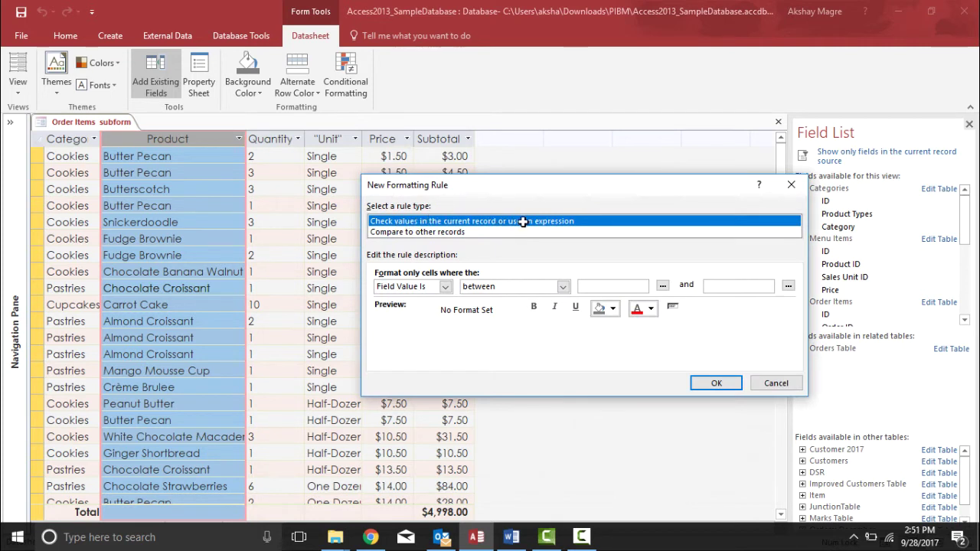
Set the rule's condition to Field Value Is equal to Butter Pecan.
click(421, 285)
click(421, 285)
click(419, 285)
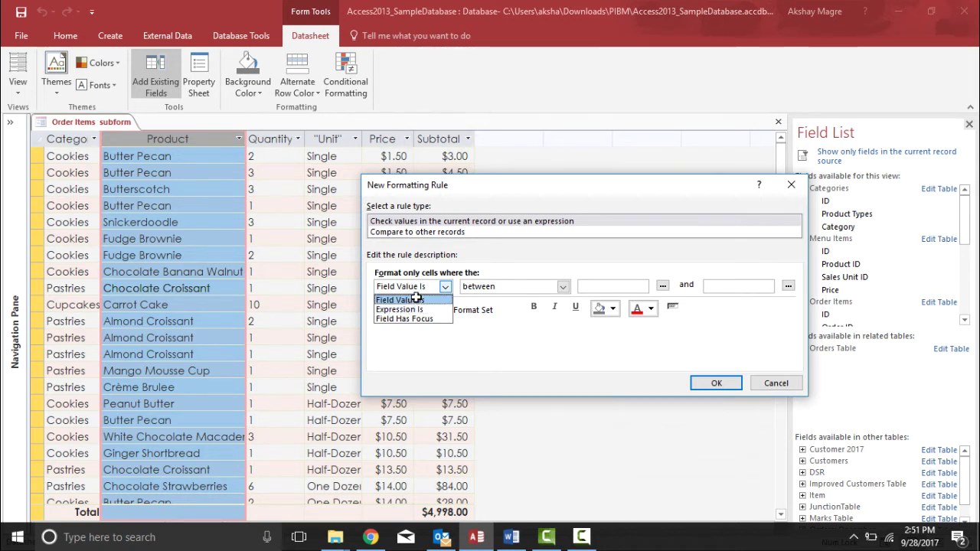
click(486, 286)
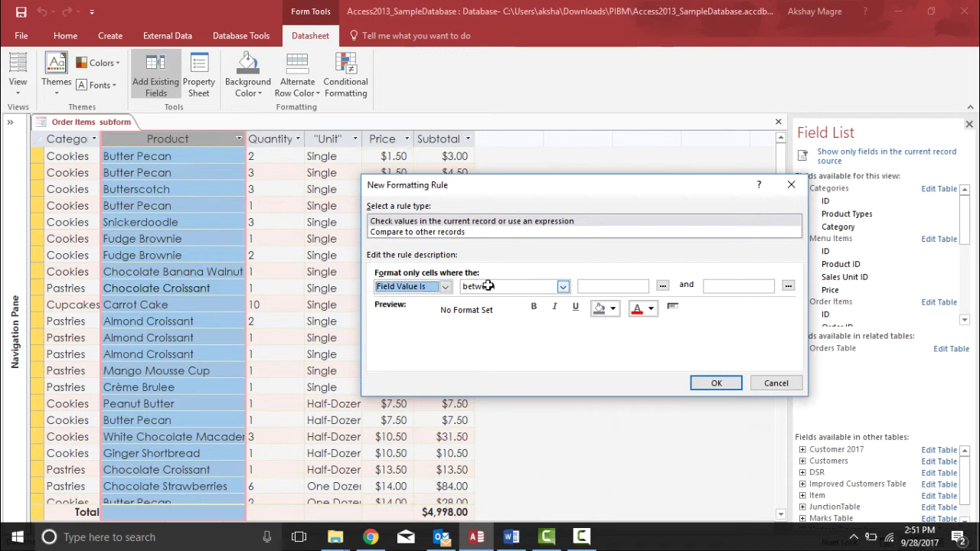
click(488, 286)
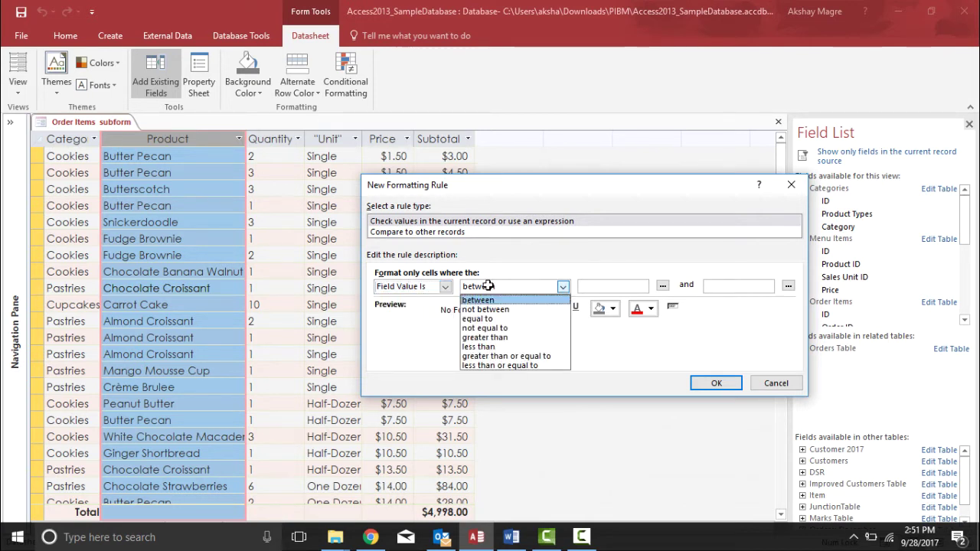
click(522, 318)
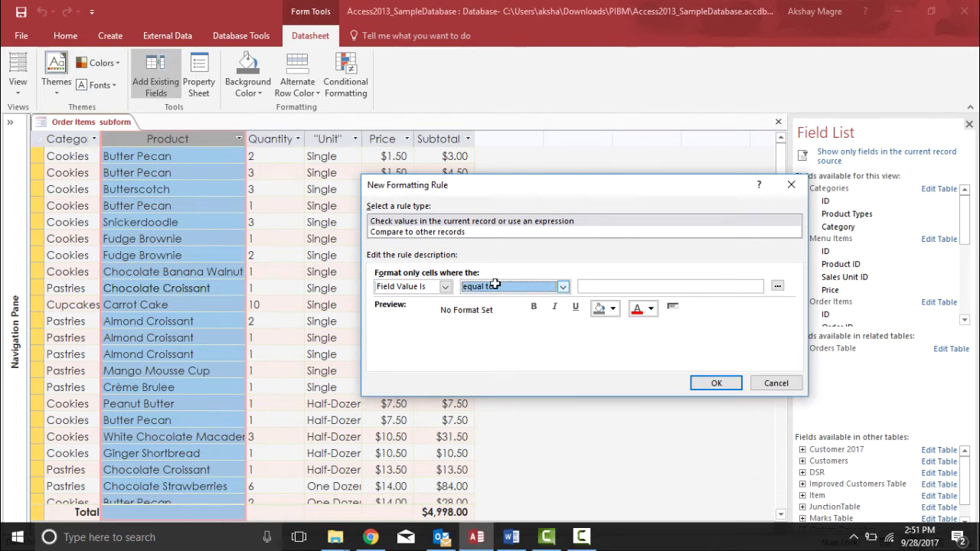
click(603, 283)
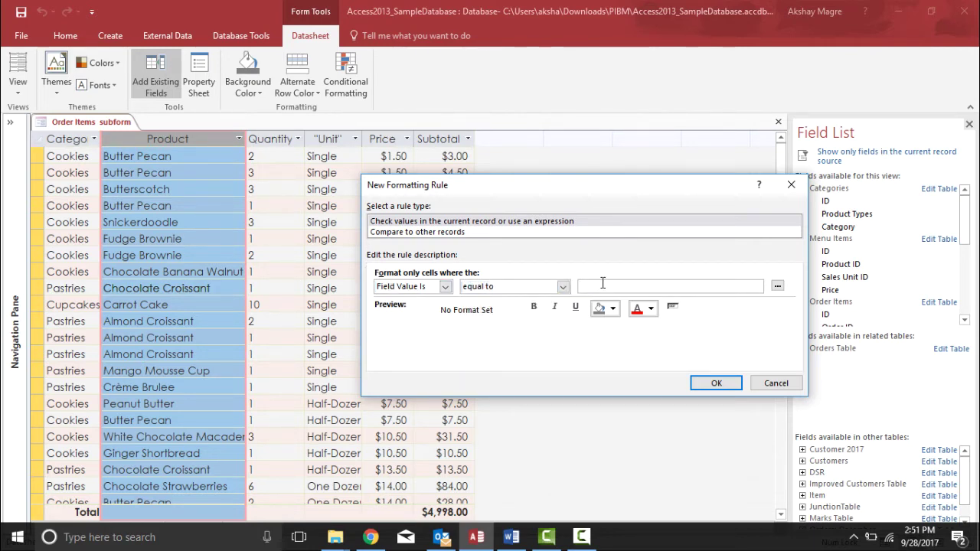
text(Butter Pecan)
Format matches with orange fill, light font colour and bold text, and confirm the rule.
click(613, 308)
click(624, 457)
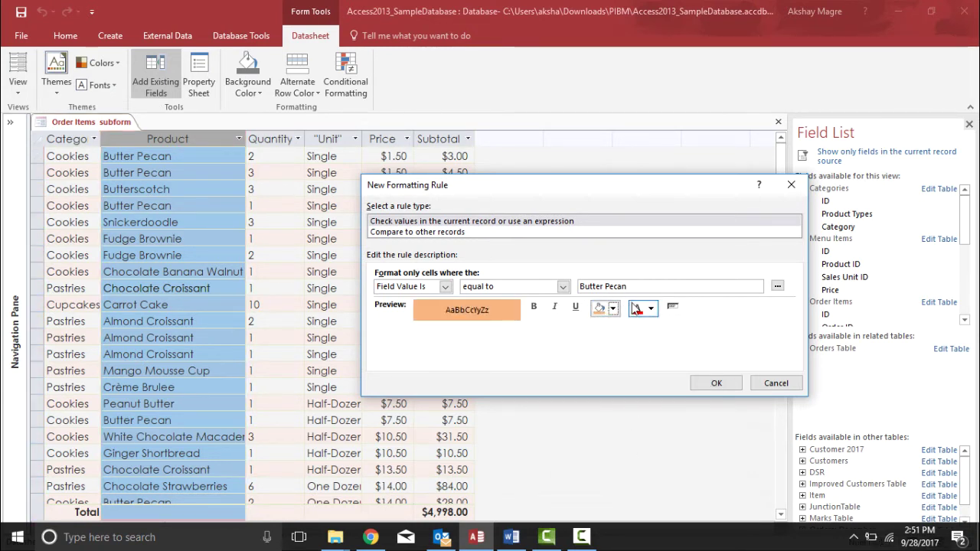
click(651, 308)
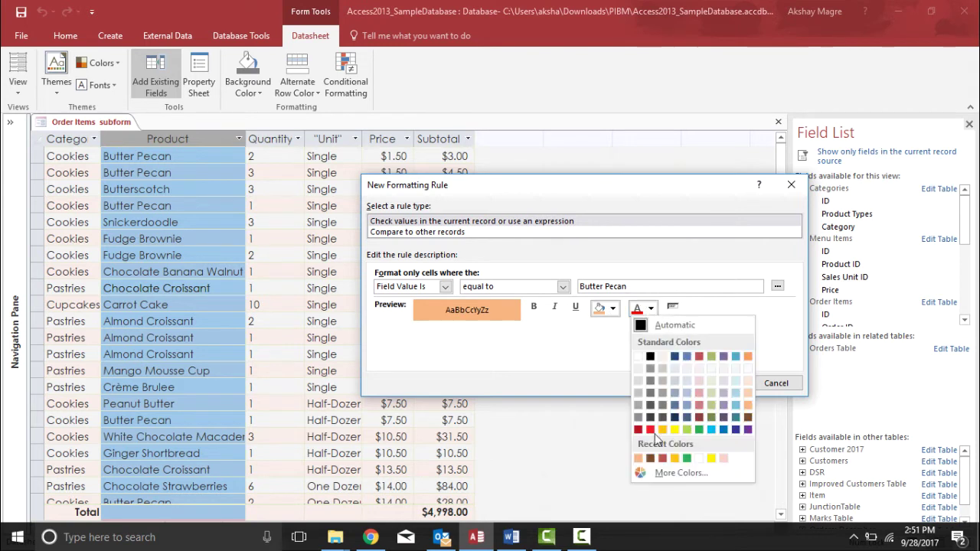
click(699, 458)
click(534, 307)
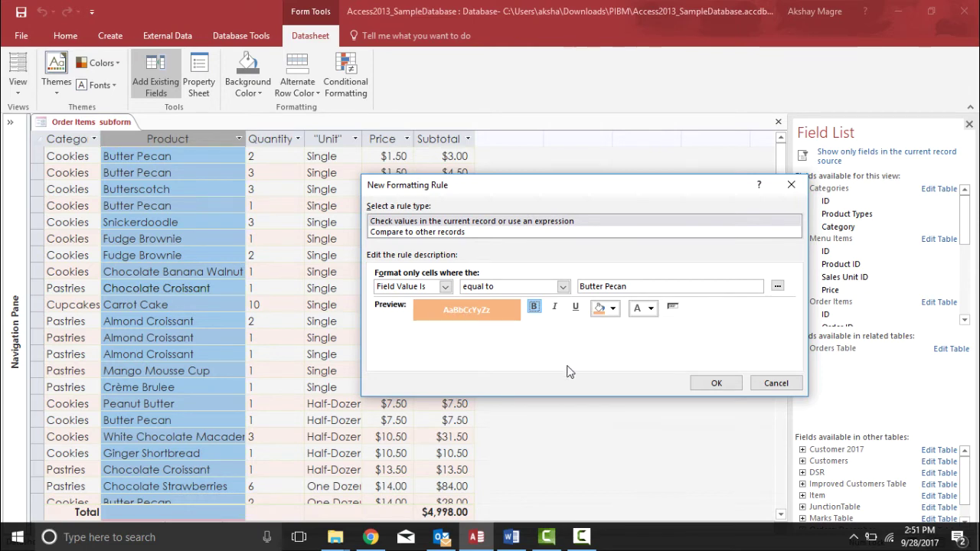
click(716, 383)
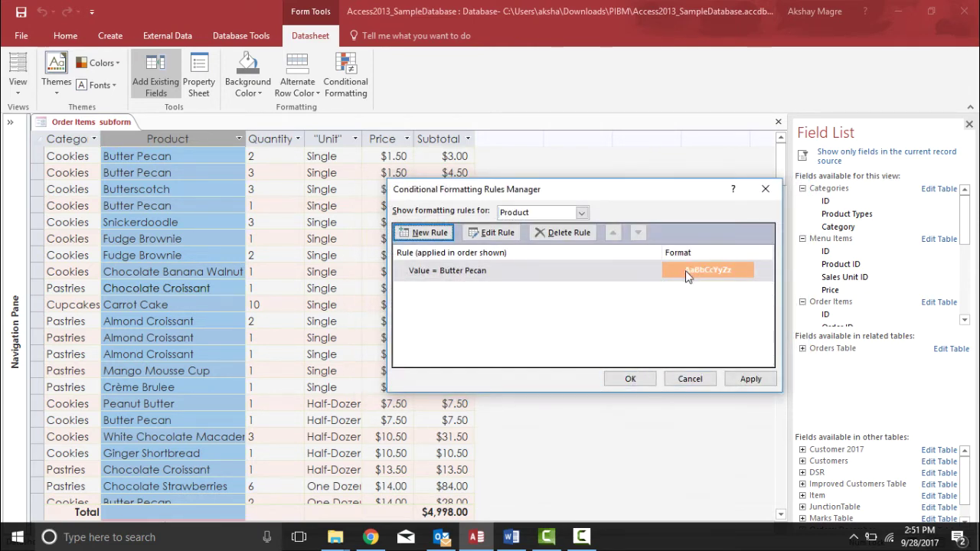
Apply the Butter Pecan rule and close the Conditional Formatting Rules Manager.
click(754, 383)
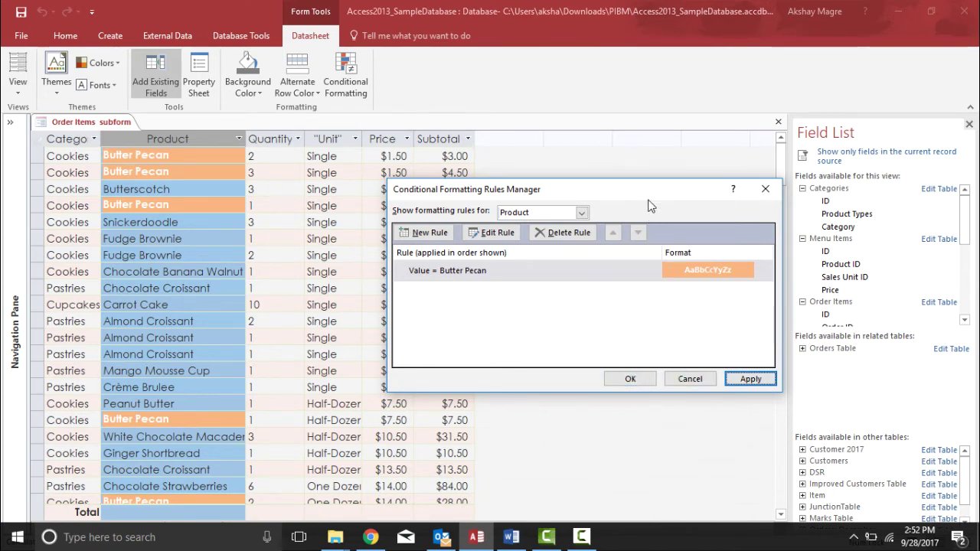
drag(647, 193, 682, 212)
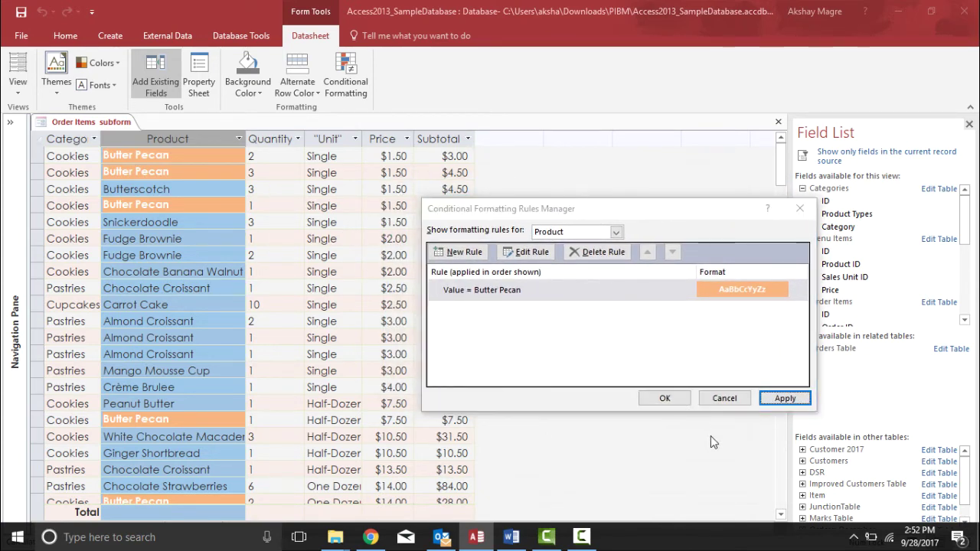
click(676, 401)
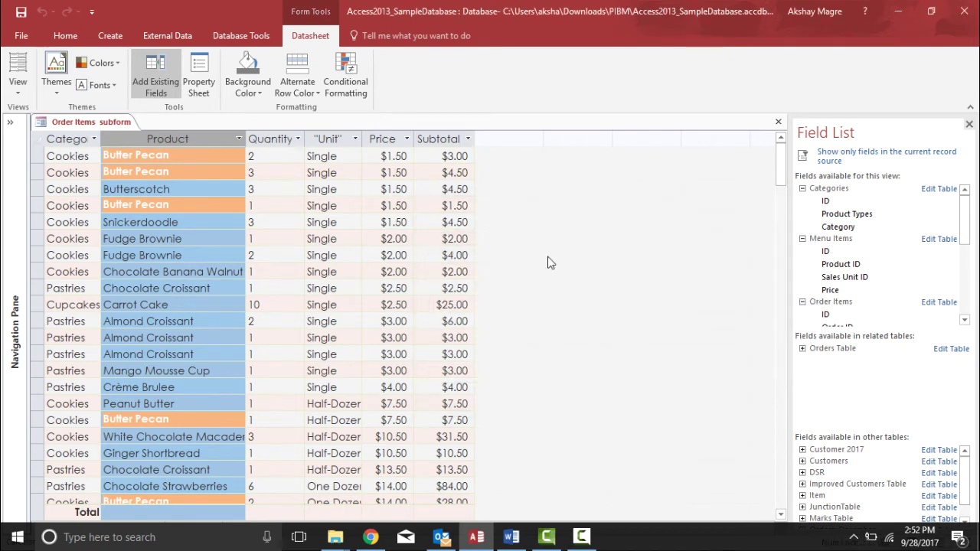
Scroll through the datasheet to check Butter Pecan rows show bold on orange.
click(209, 235)
click(270, 235)
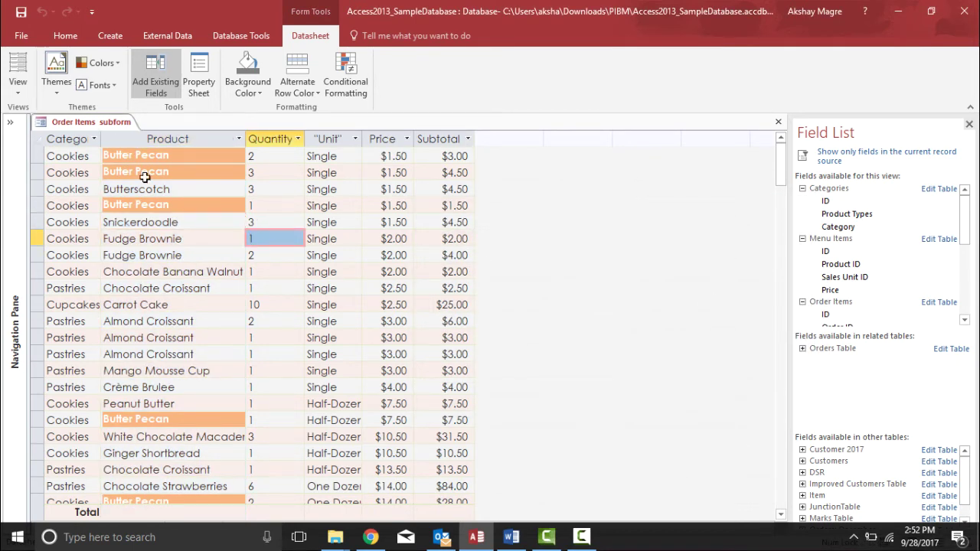
click(205, 223)
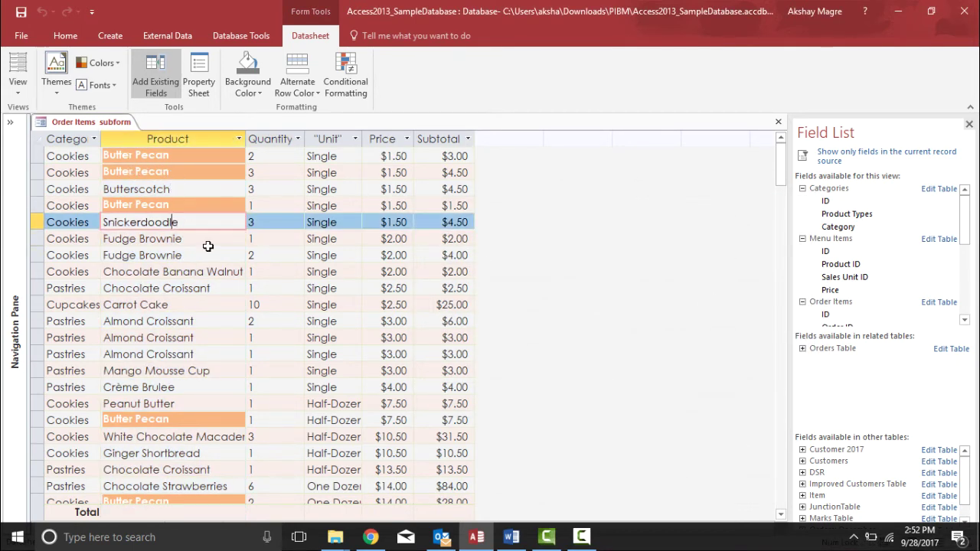
scroll(203, 245, down, 4)
scroll(201, 257, down, 3)
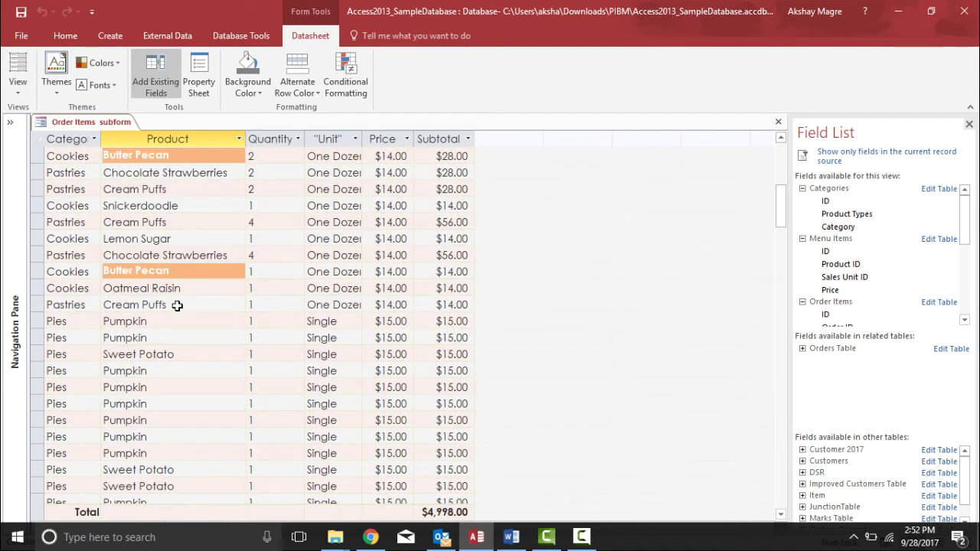
click(192, 272)
scroll(207, 280, down, 1)
scroll(216, 289, down, 1)
scroll(215, 290, up, 10)
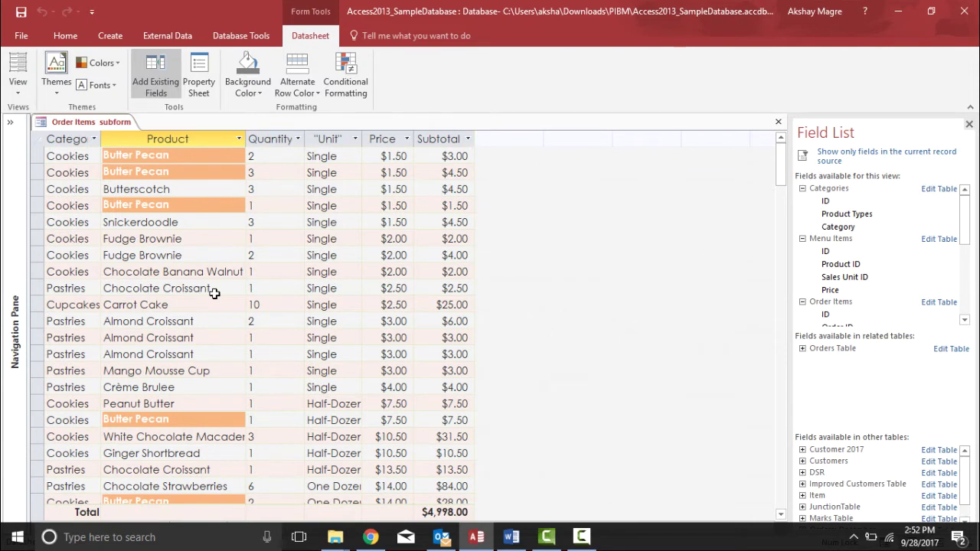
In Form View, delete 'Pecan' from a Butter Pecan product and review the edited record.
click(18, 92)
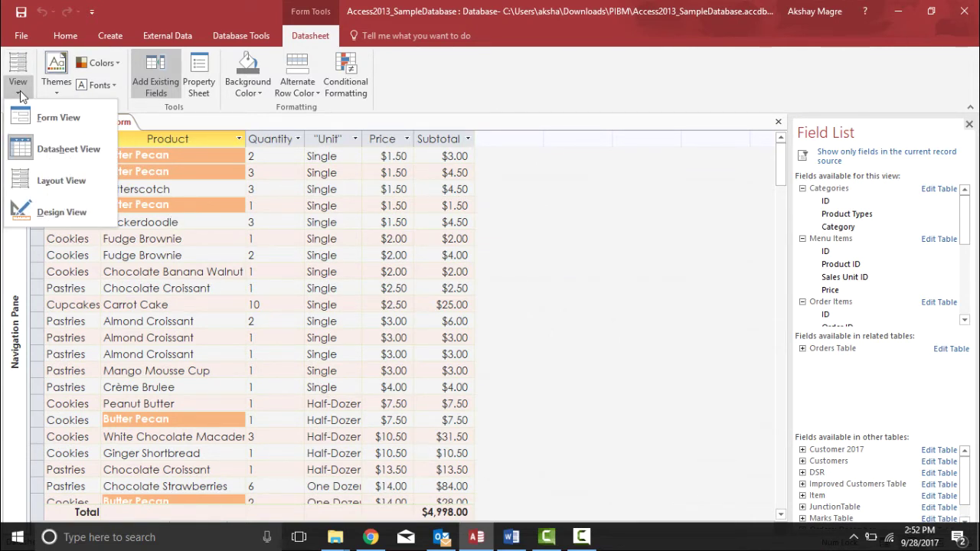
click(56, 115)
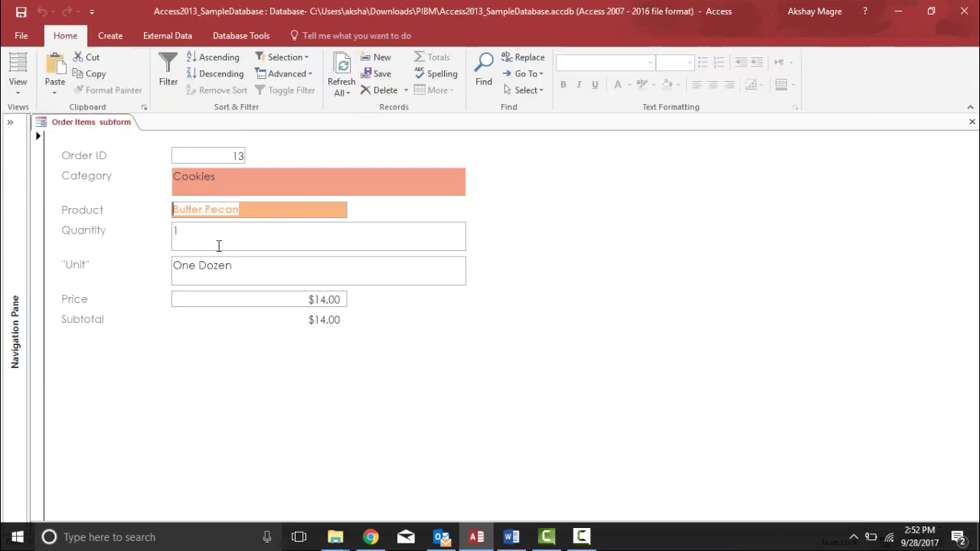
click(241, 231)
click(289, 209)
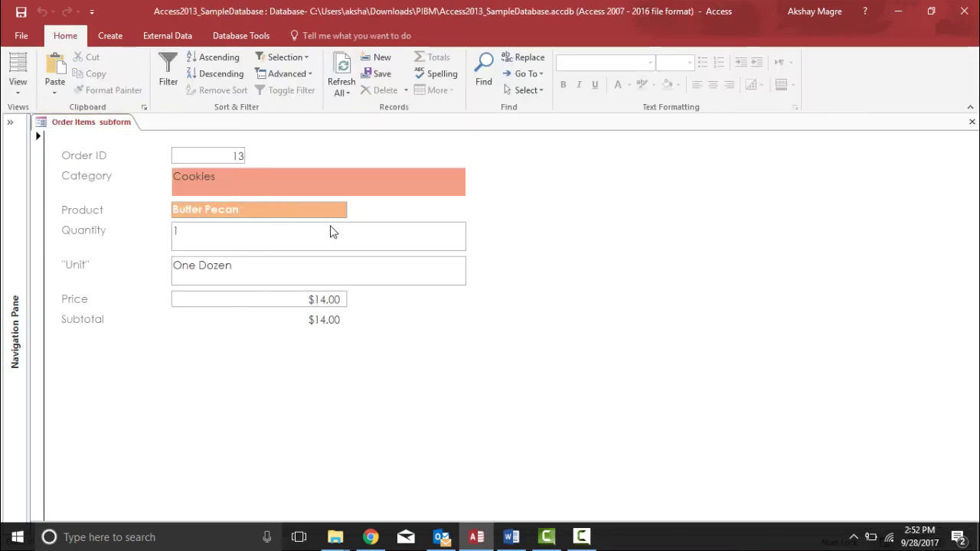
key(BackSpace)
key(BackSpace)
key(BackSpace)
key(BackSpace)
key(BackSpace)
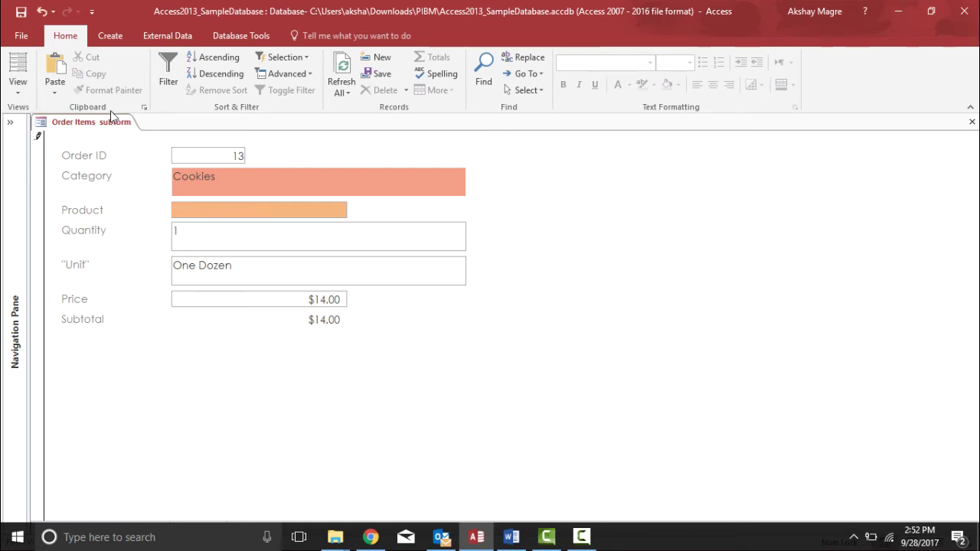
click(17, 86)
click(54, 141)
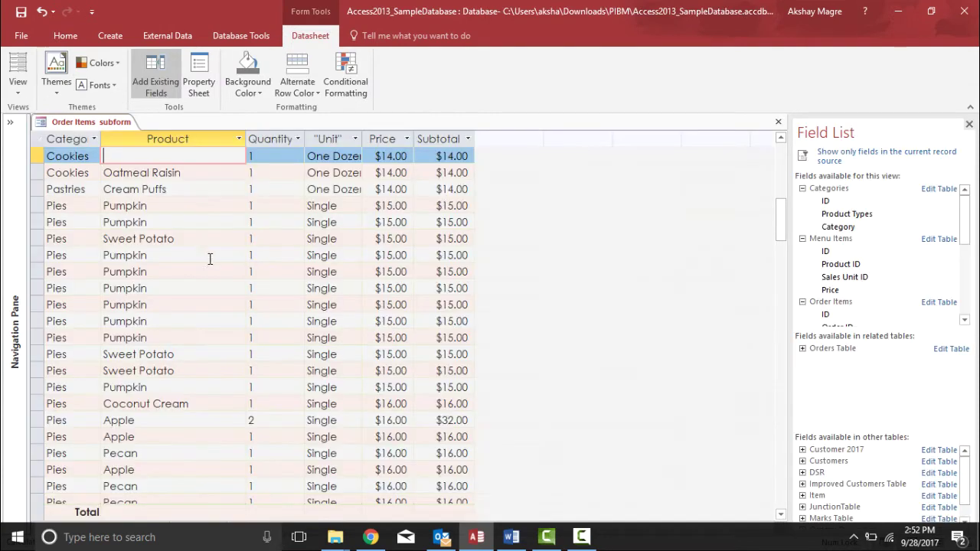
click(18, 85)
click(50, 124)
Change the product to Pumpkin, then back to Butter Pecan, confirming its orange bold style returns.
click(206, 214)
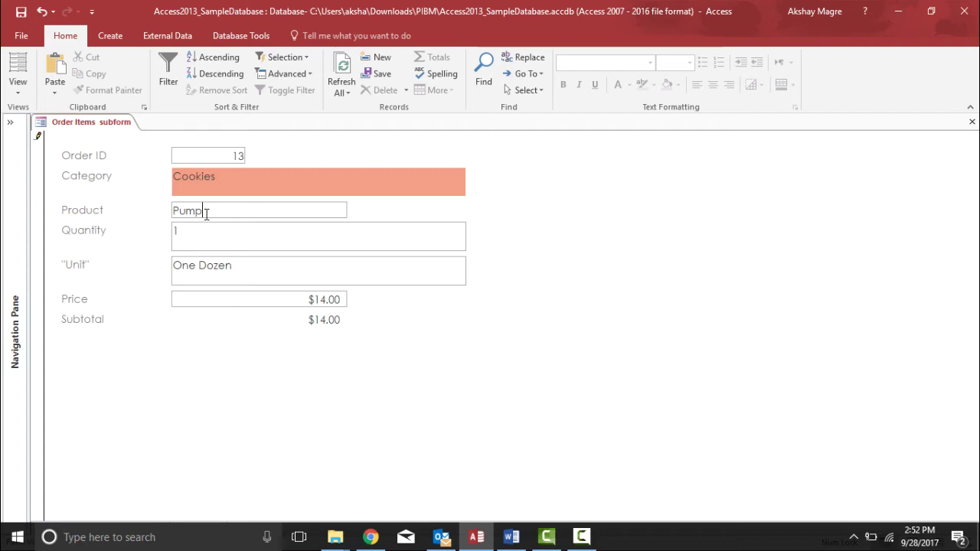
key(Tab)
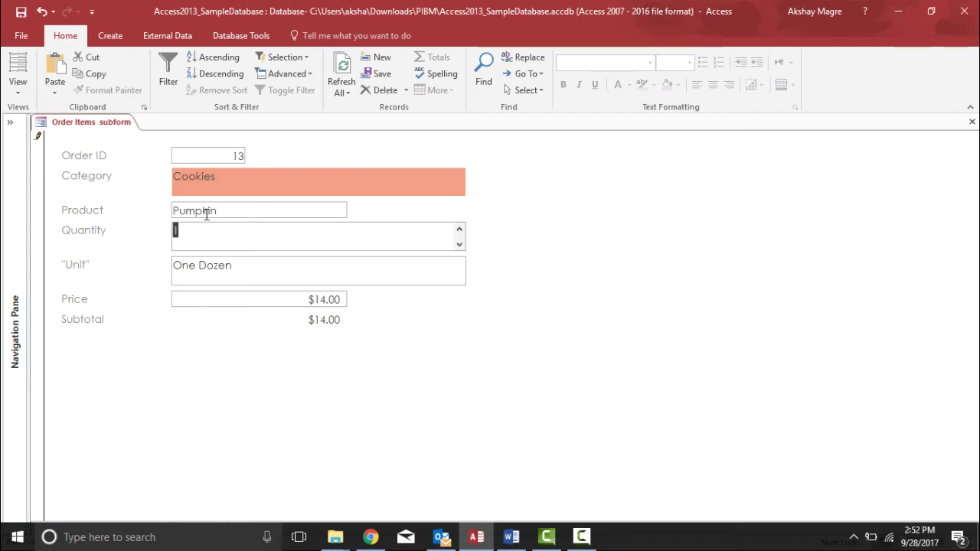
key(shift+Tab)
click(232, 209)
key(BackSpace)
key(BackSpace)
key(BackSpace)
key(BackSpace)
key(BackSpace)
key(BackSpace)
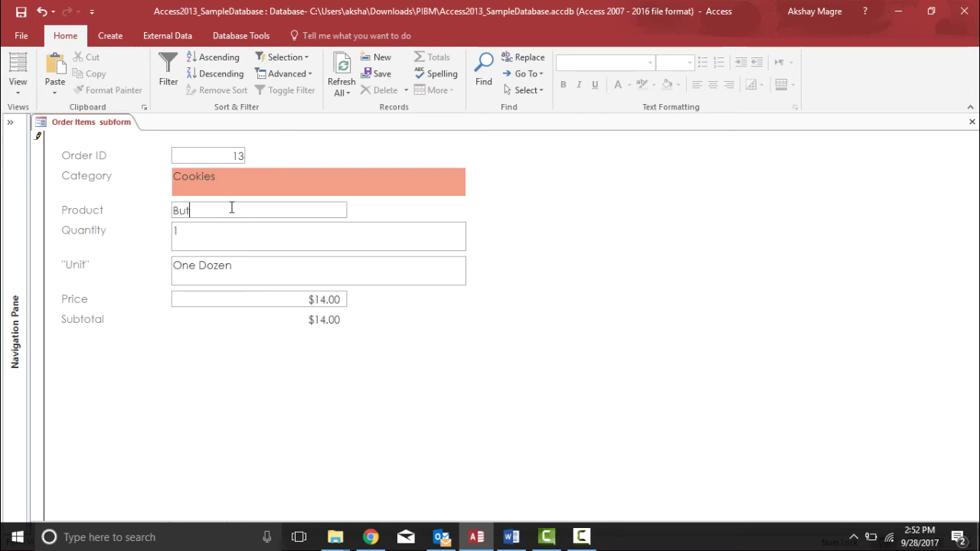
click(205, 244)
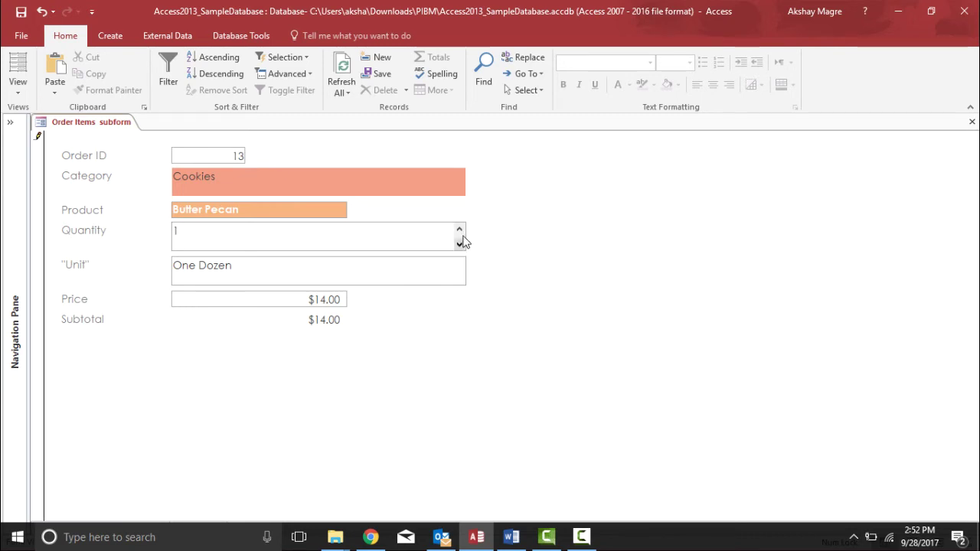
click(18, 86)
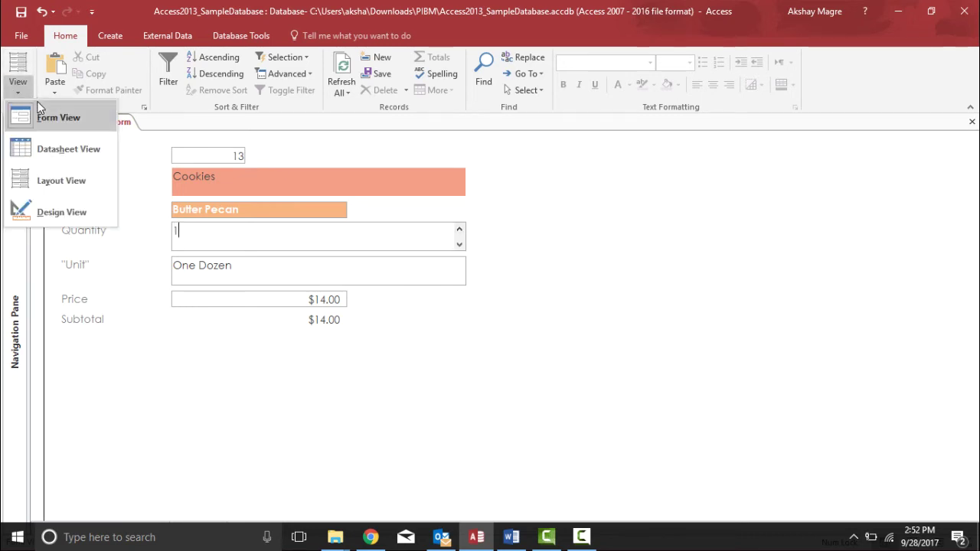
click(55, 148)
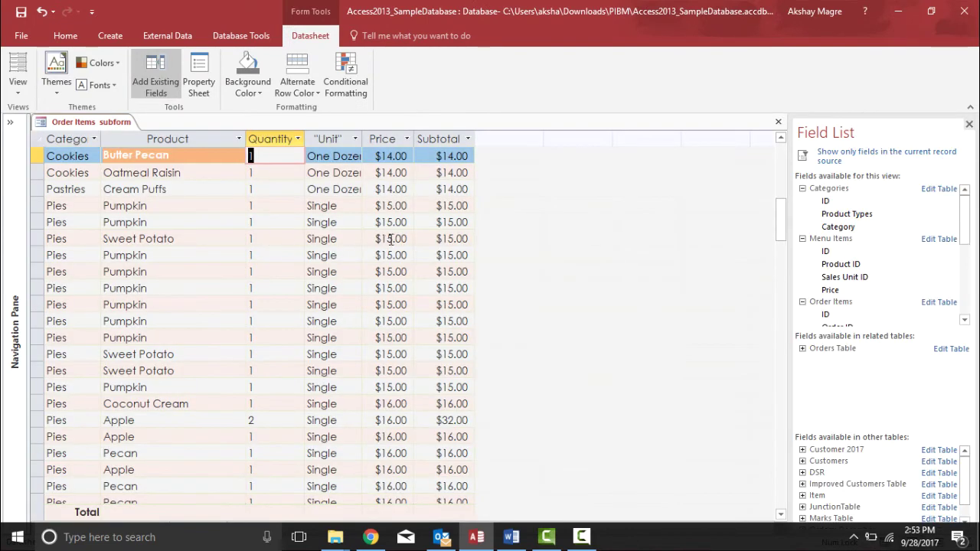
Scroll through the datasheet's Price values, noting those between $16 and $19.
click(391, 239)
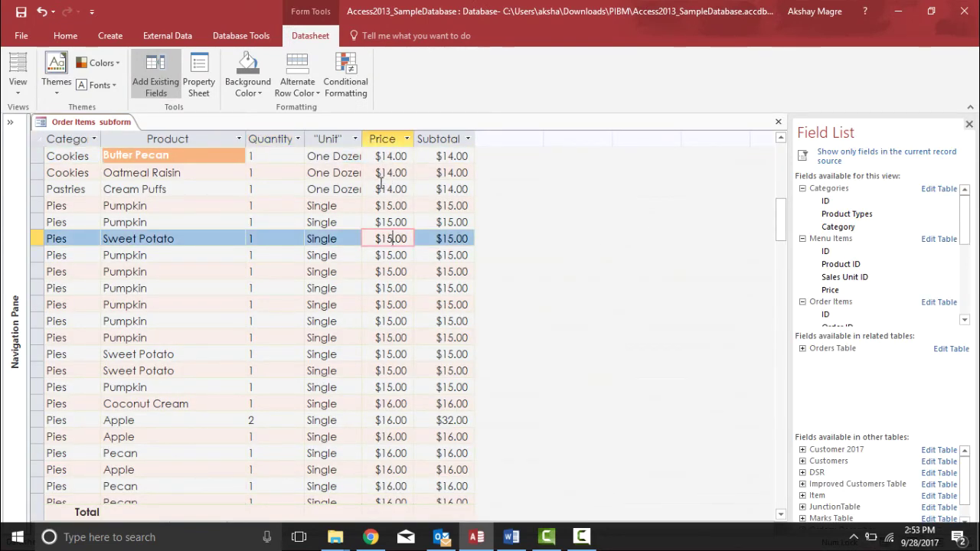
click(344, 200)
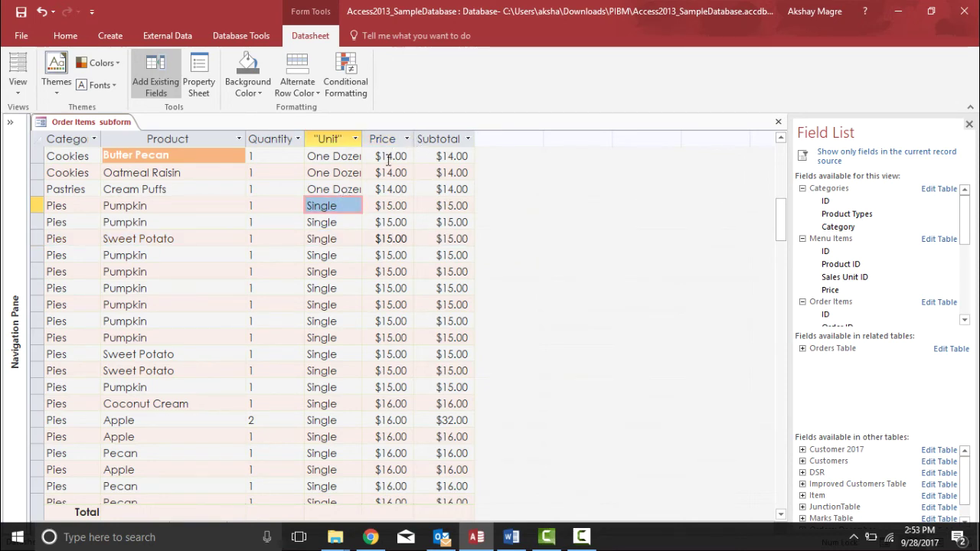
drag(392, 270, 394, 306)
scroll(398, 290, down, 7)
scroll(397, 290, down, 7)
scroll(398, 290, up, 13)
scroll(398, 289, down, 11)
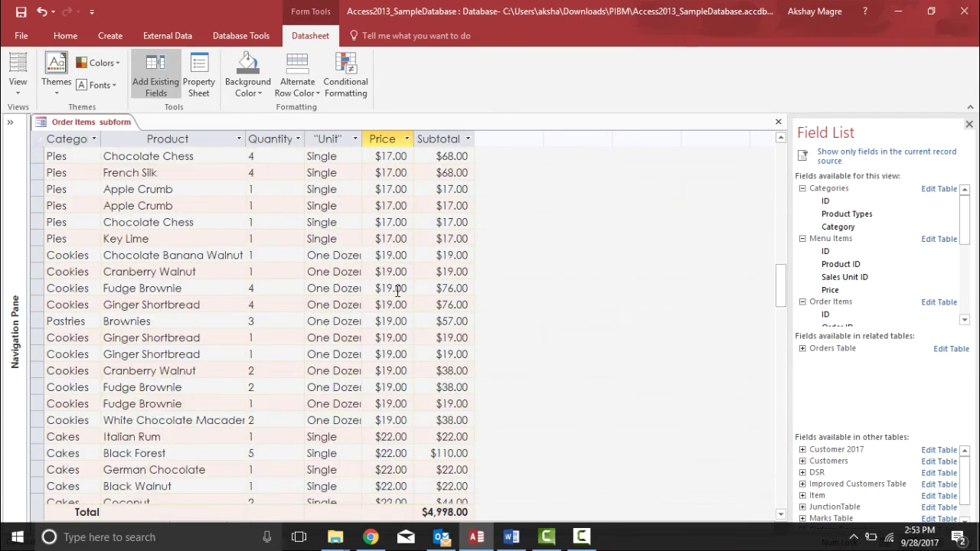
scroll(398, 281, down, 4)
scroll(401, 273, up, 9)
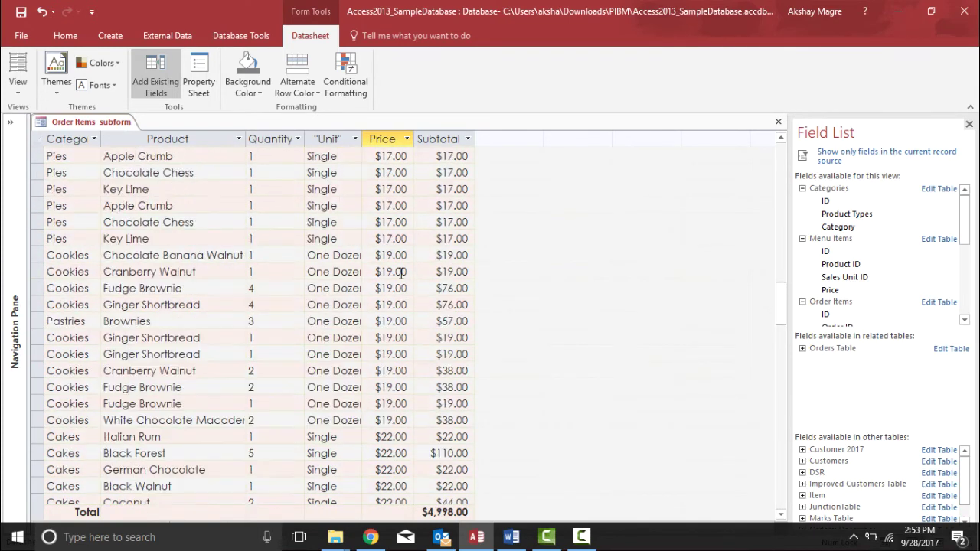
scroll(401, 273, down, 16)
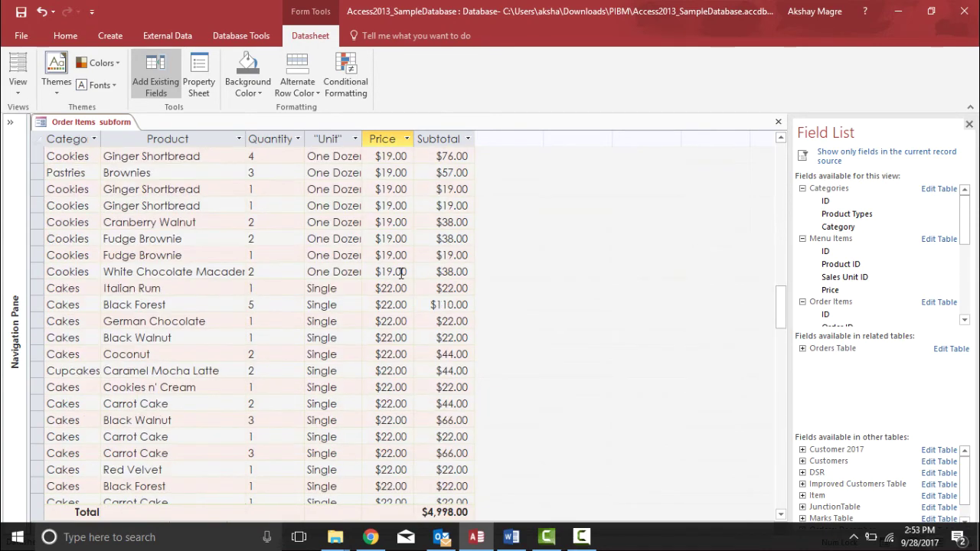
scroll(401, 272, up, 7)
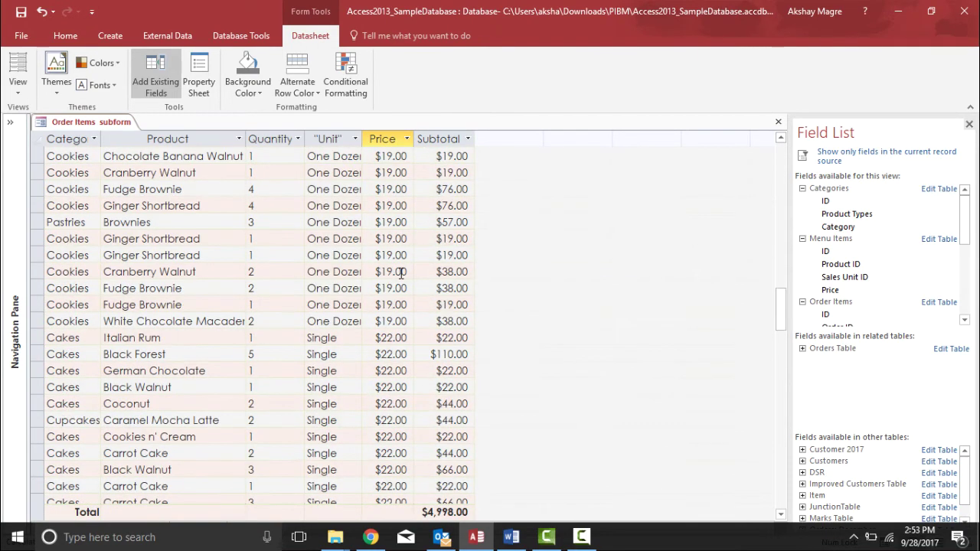
scroll(390, 253, up, 7)
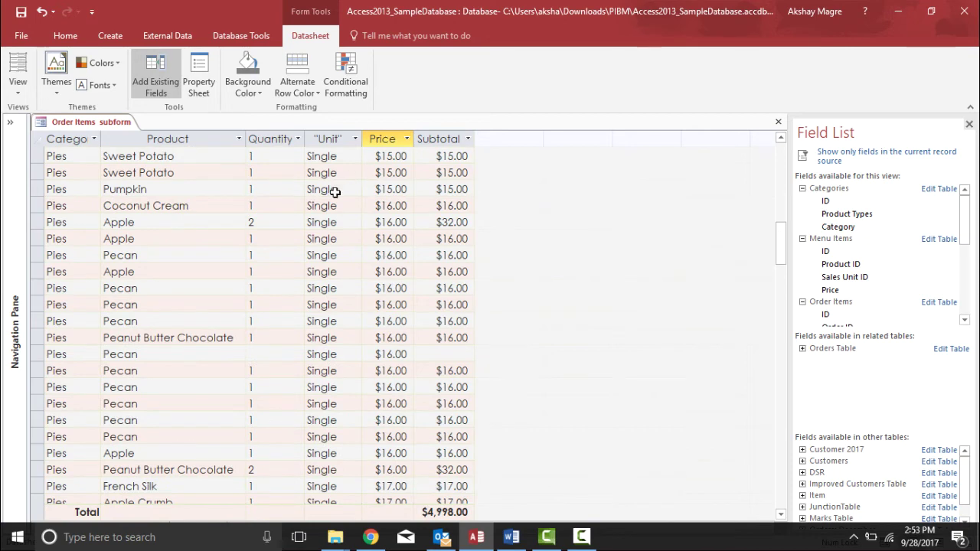
scroll(397, 245, up, 10)
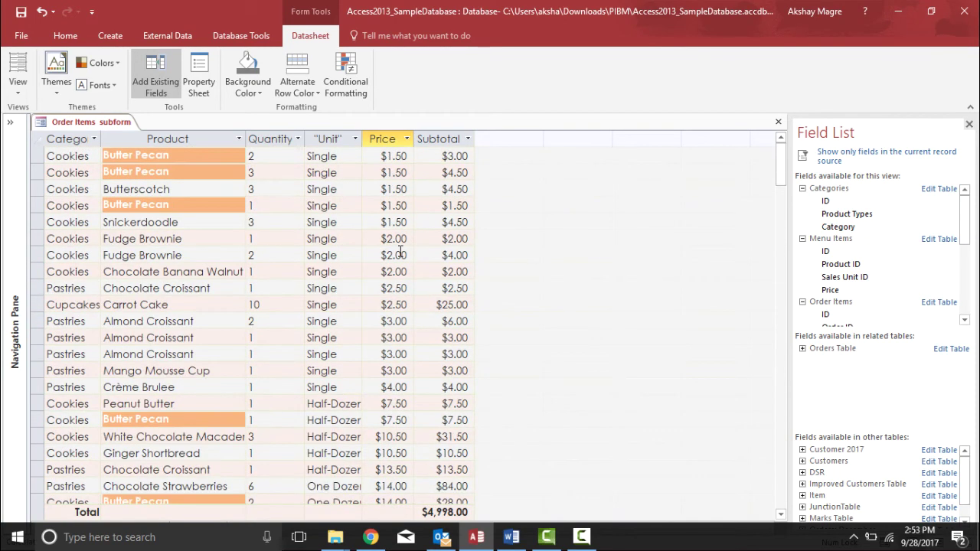
Start a new Price rule for values between 16 and 20.
click(392, 138)
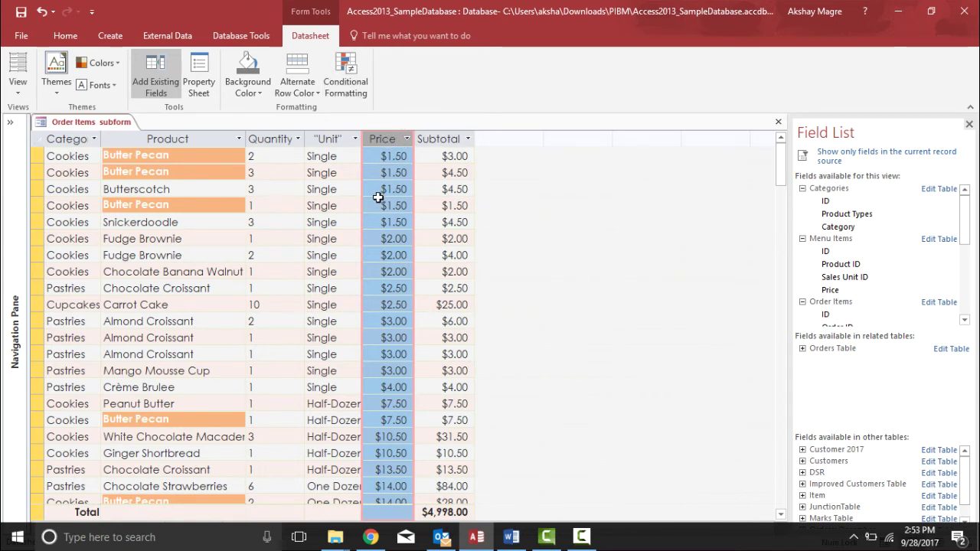
click(349, 77)
click(332, 221)
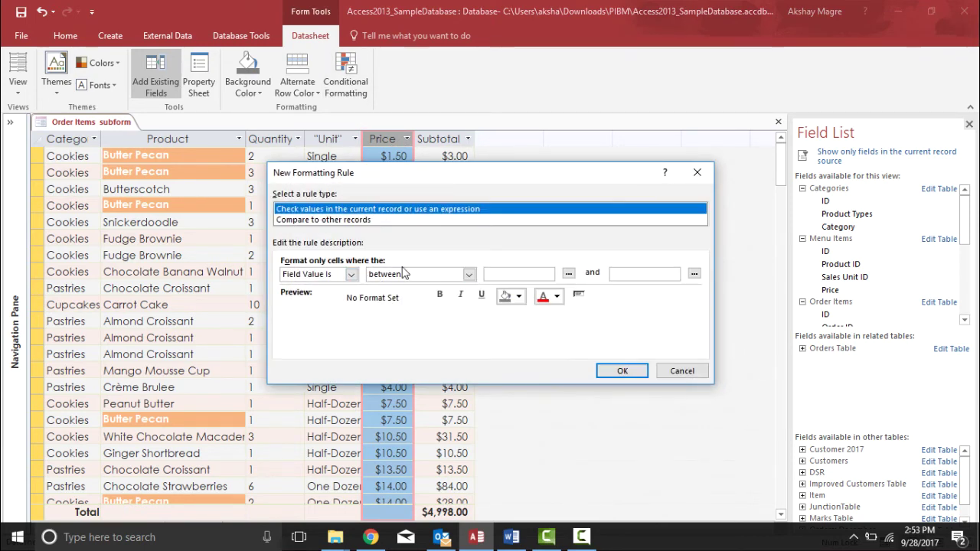
click(524, 275)
text(16)
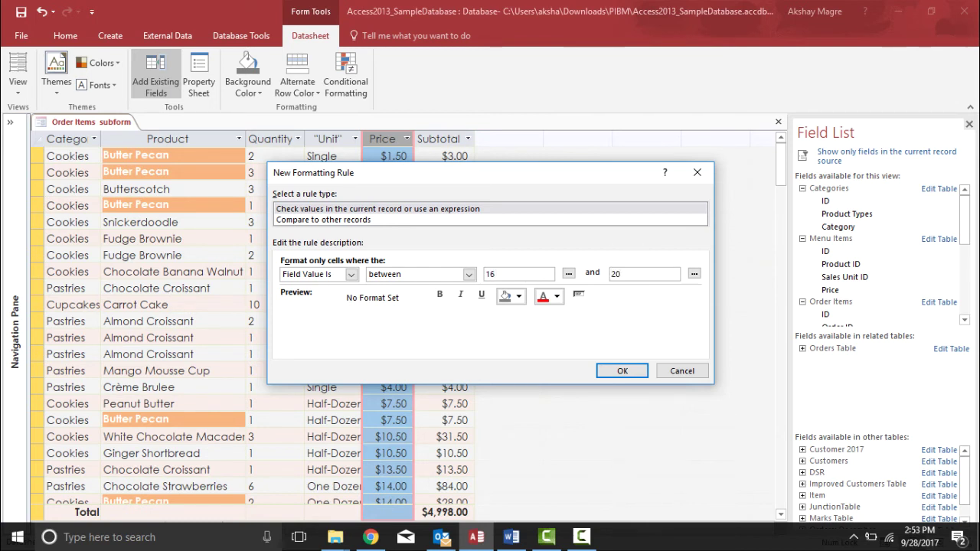
Format matching prices with green fill and white bold italic text, and confirm the rule.
click(505, 296)
click(518, 297)
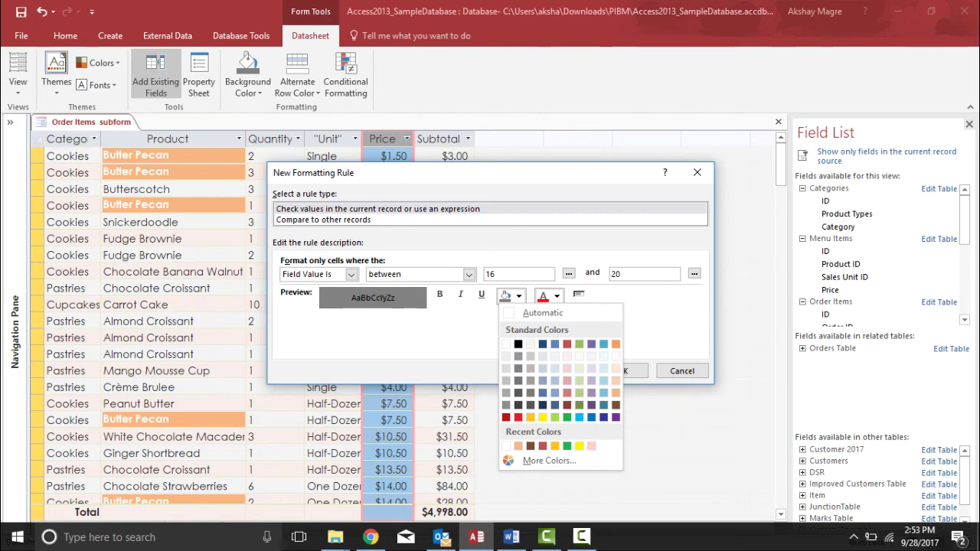
click(567, 445)
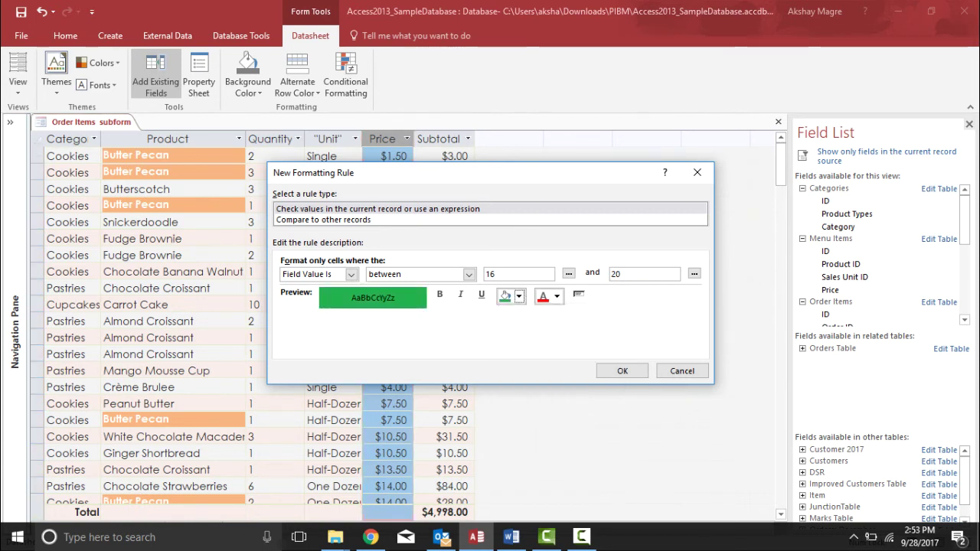
click(460, 295)
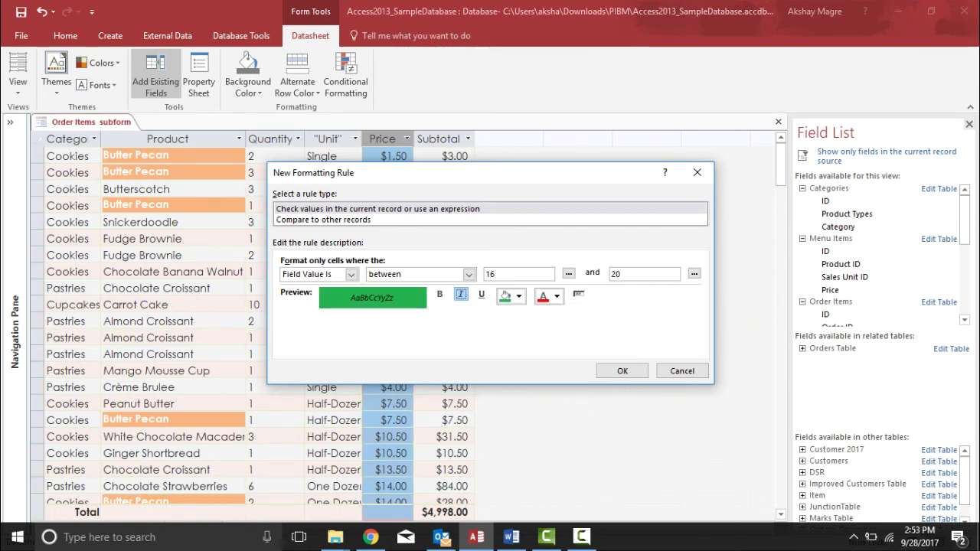
click(543, 295)
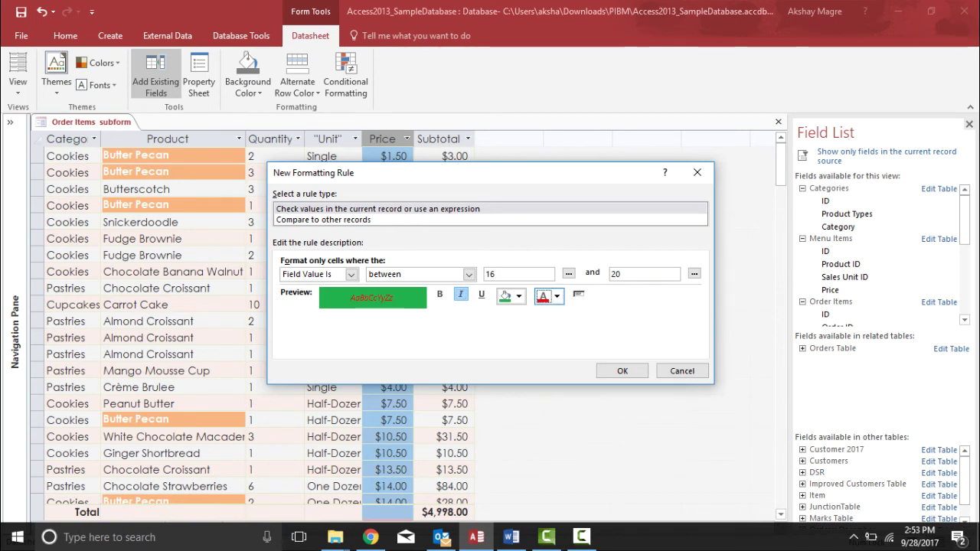
click(557, 296)
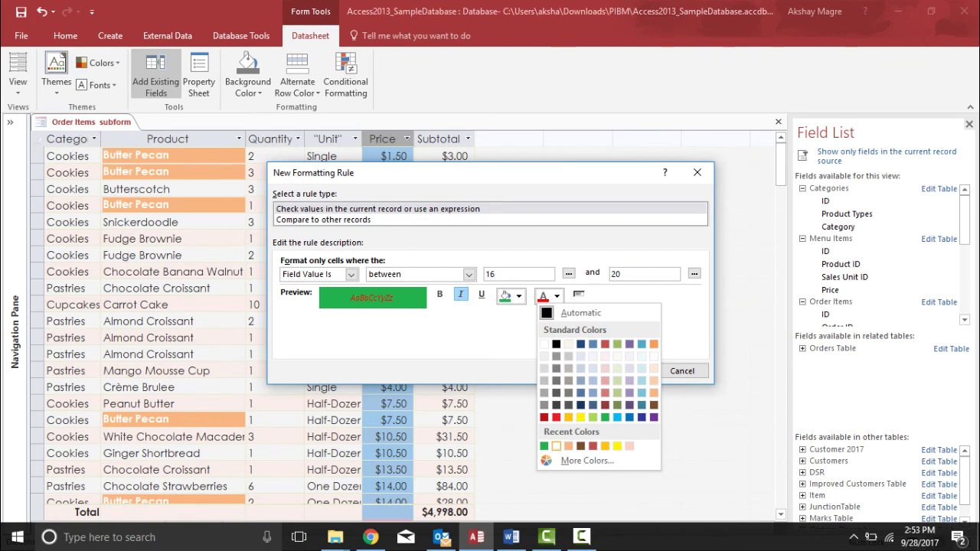
click(593, 446)
click(439, 294)
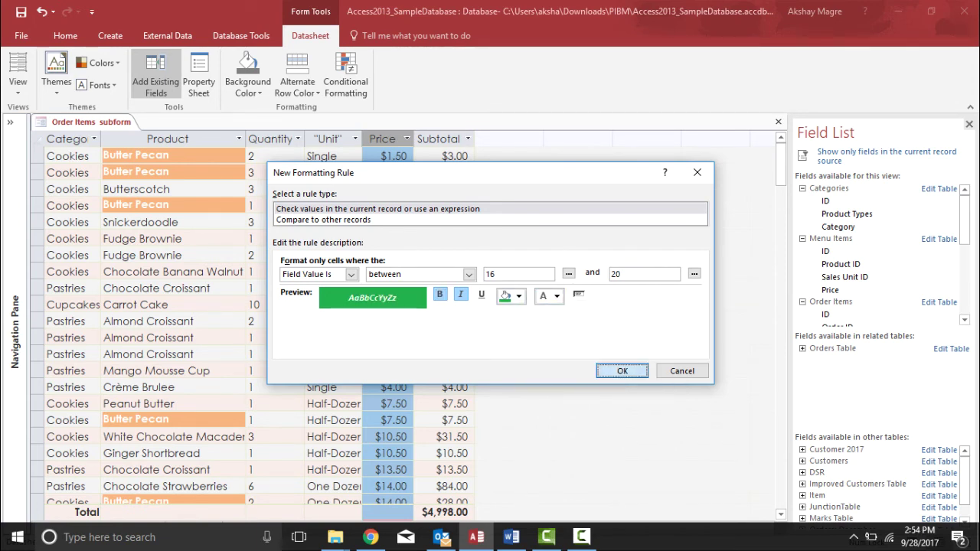
click(622, 371)
drag(460, 177, 609, 149)
Apply the Price rule and scroll to confirm $16, $17 and $19 show bold italic on green.
click(684, 340)
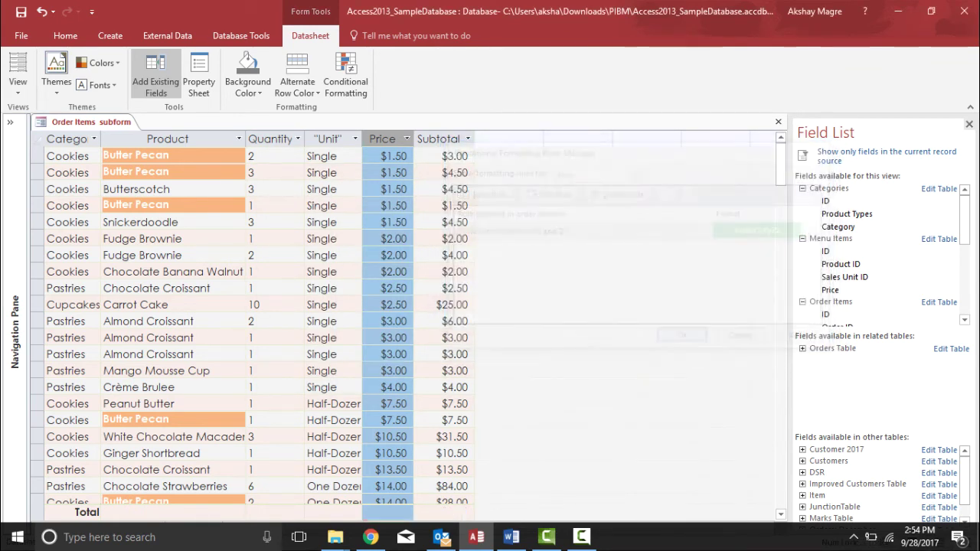
scroll(252, 321, down, 7)
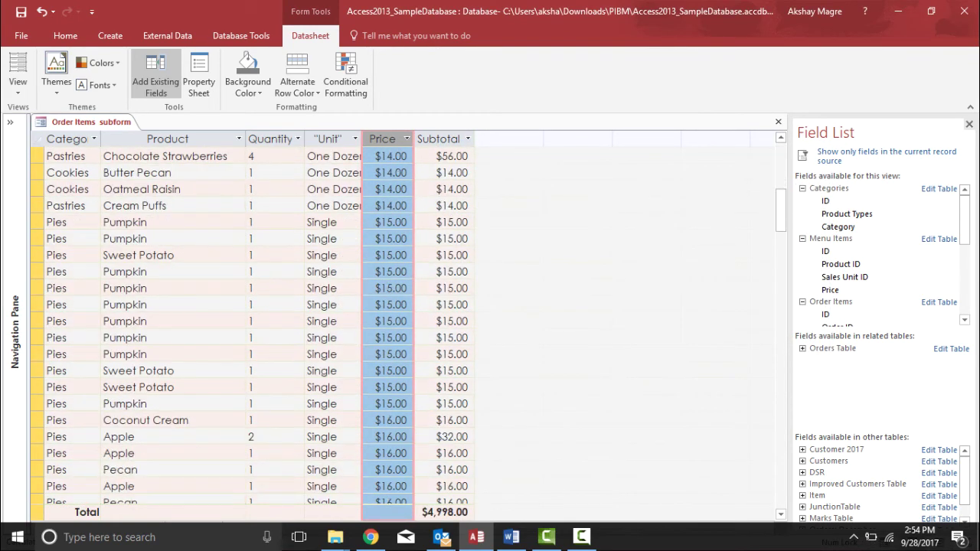
click(329, 349)
scroll(329, 349, down, 10)
scroll(252, 321, up, 1)
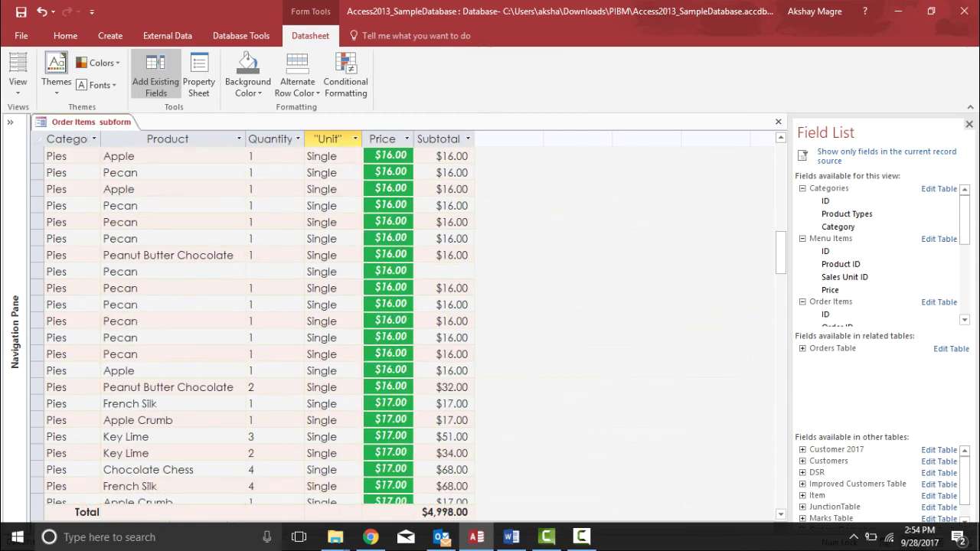
scroll(252, 322, down, 9)
scroll(253, 322, down, 2)
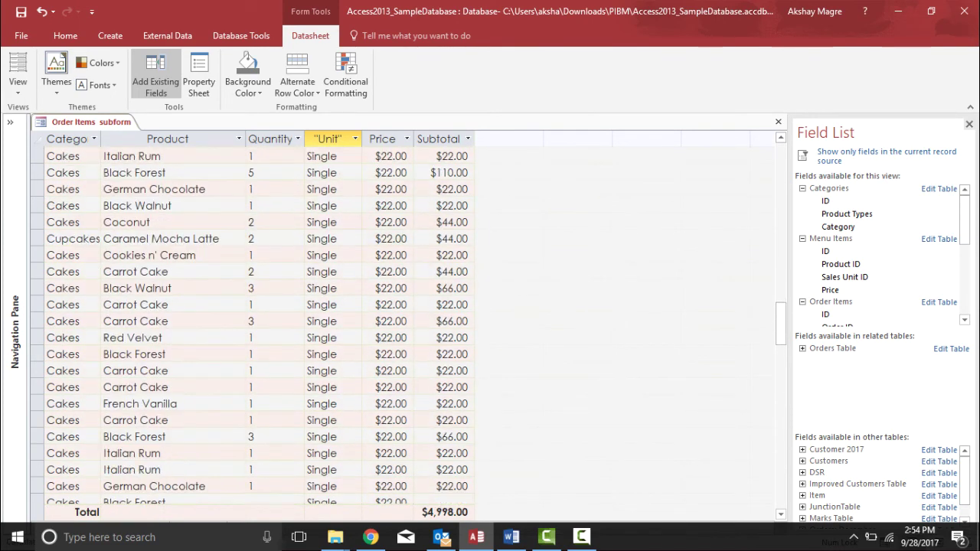
scroll(253, 322, up, 10)
scroll(253, 322, up, 5)
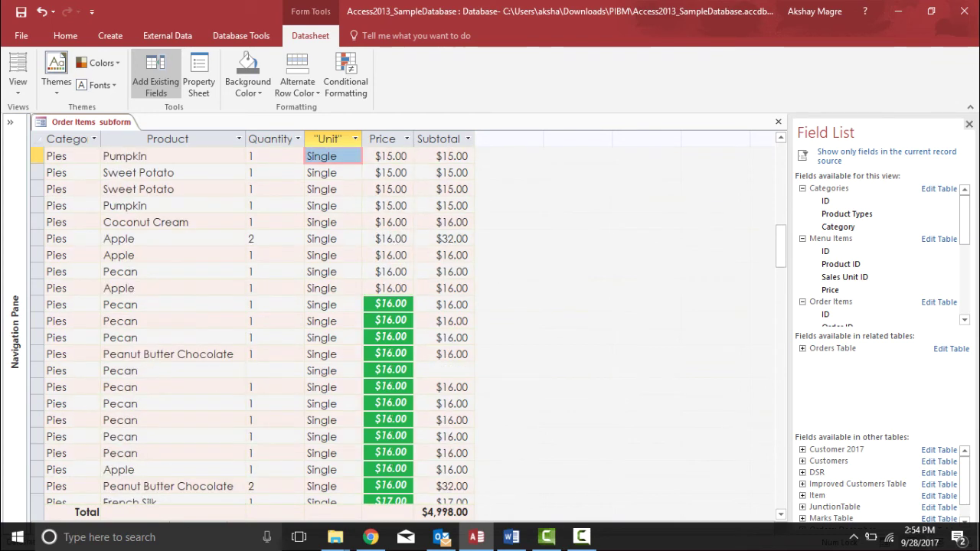
scroll(253, 322, down, 10)
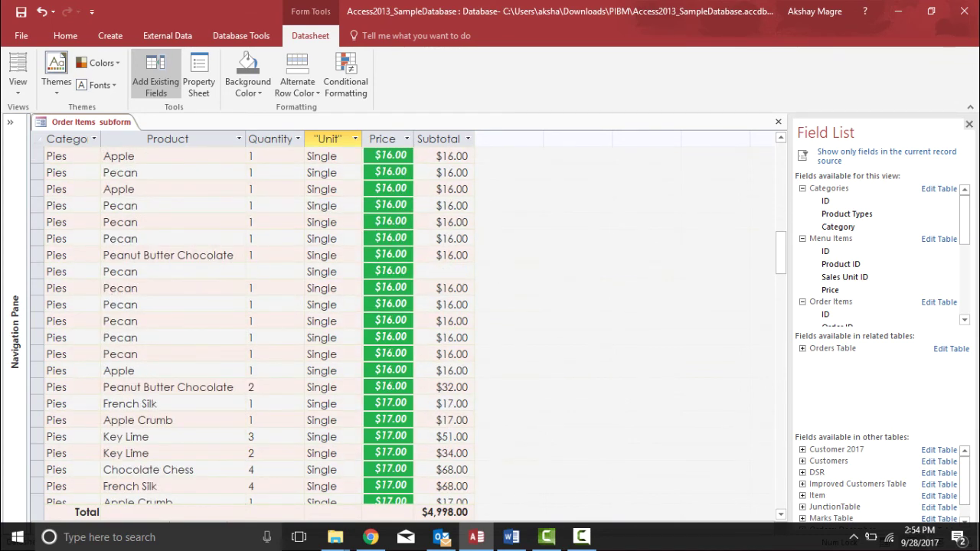
scroll(253, 322, down, 5)
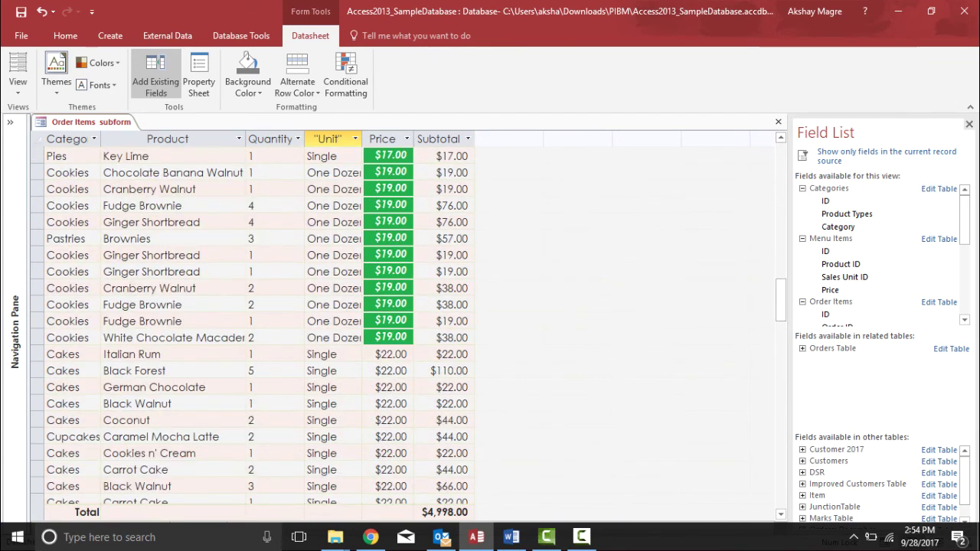
scroll(252, 321, up, 10)
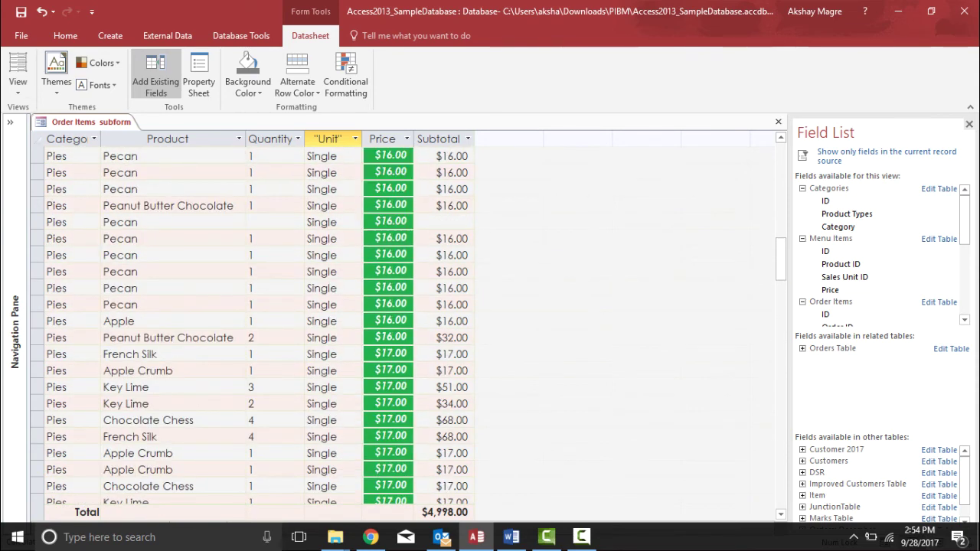
scroll(253, 322, up, 1)
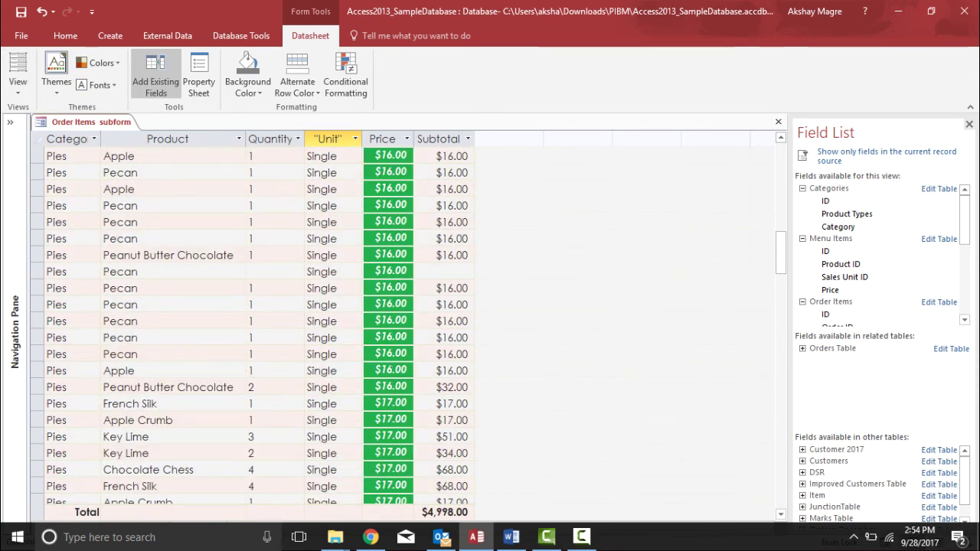
click(388, 338)
In Form View, change this Pies record's product from Pecan to Apple.
click(18, 86)
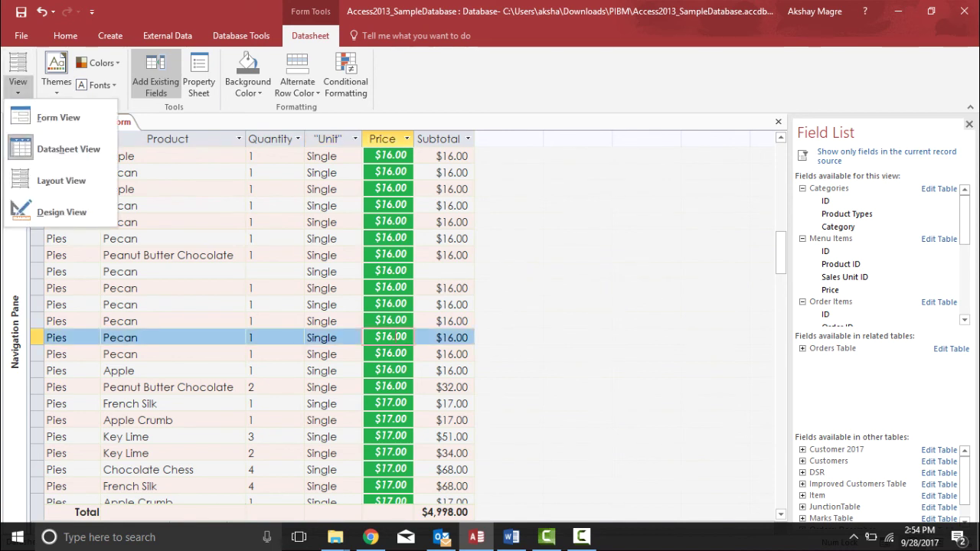
click(58, 118)
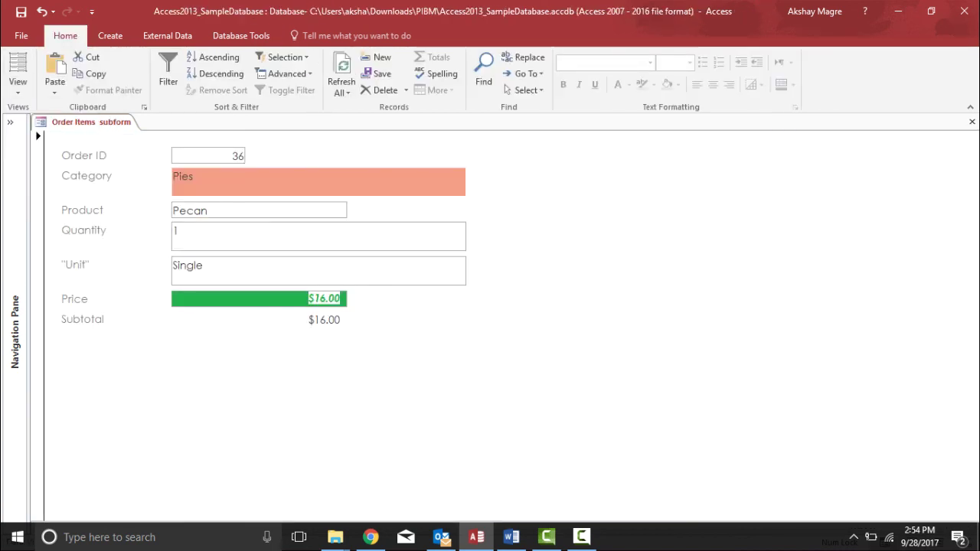
click(190, 209)
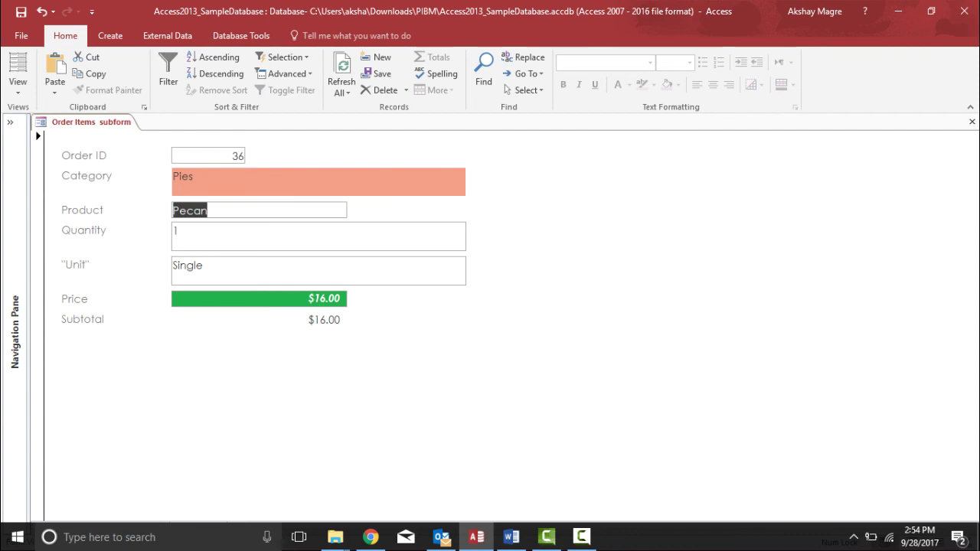
text(Apple)
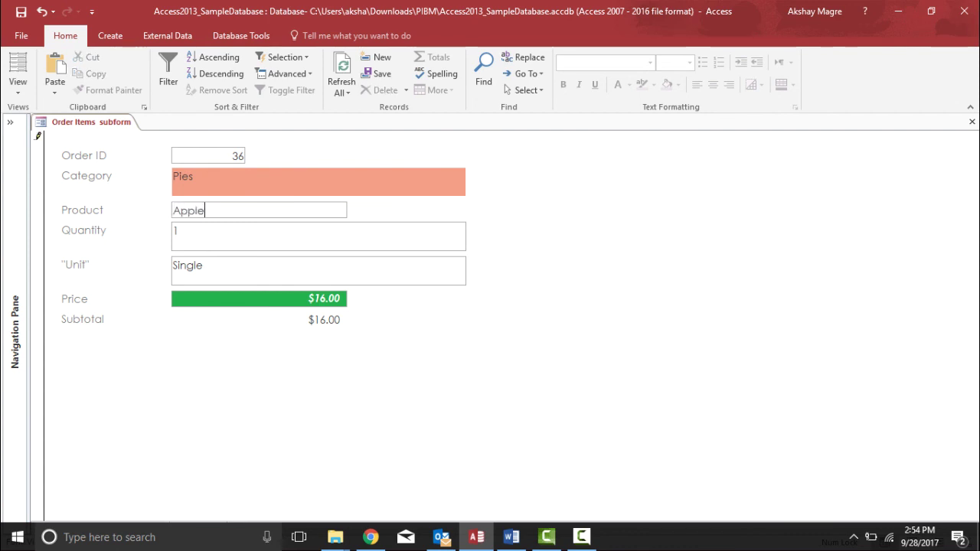
key(Tab)
key(Tab)
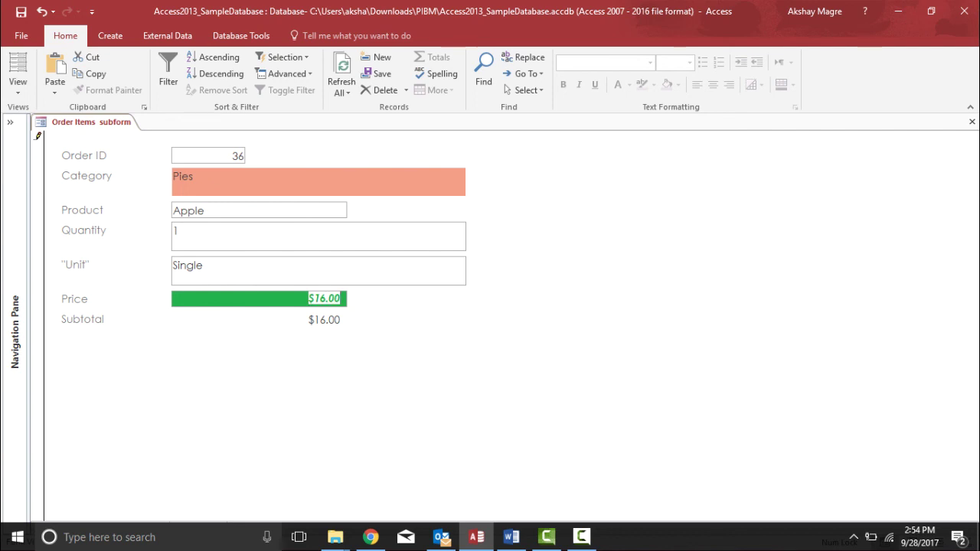
click(203, 265)
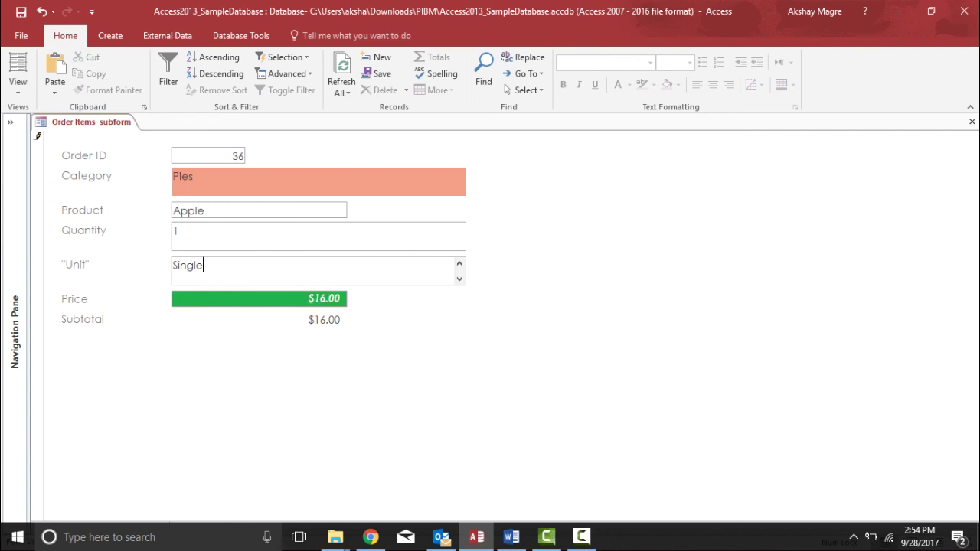